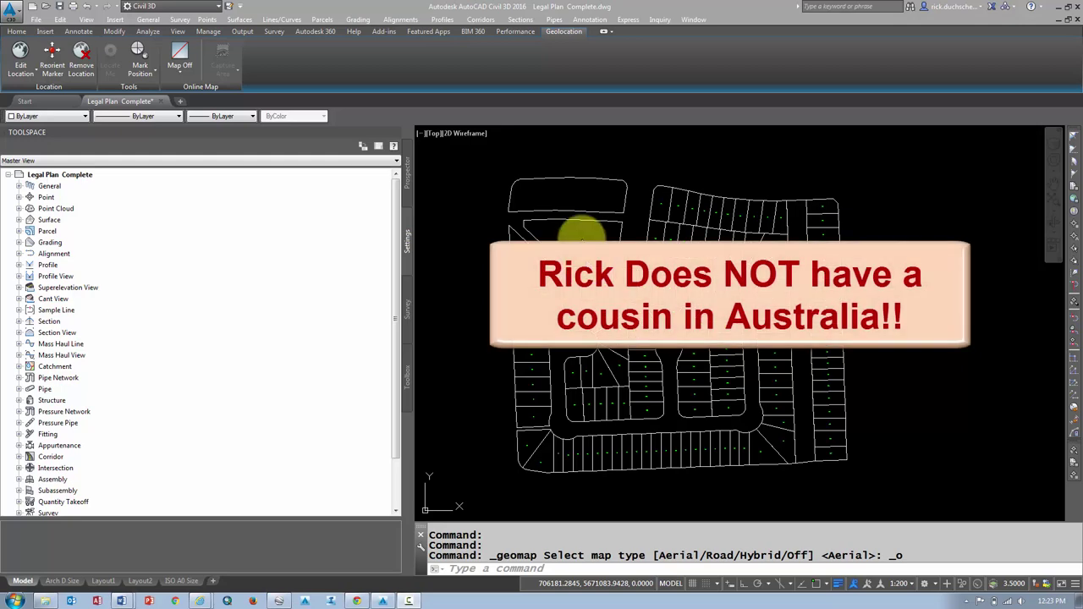
# Pan across the subdivision and zoom in to centre the two undivided upper-left blocks
pyautogui.moveTo(593, 217); pyautogui.dragTo(593, 259, button='middle')
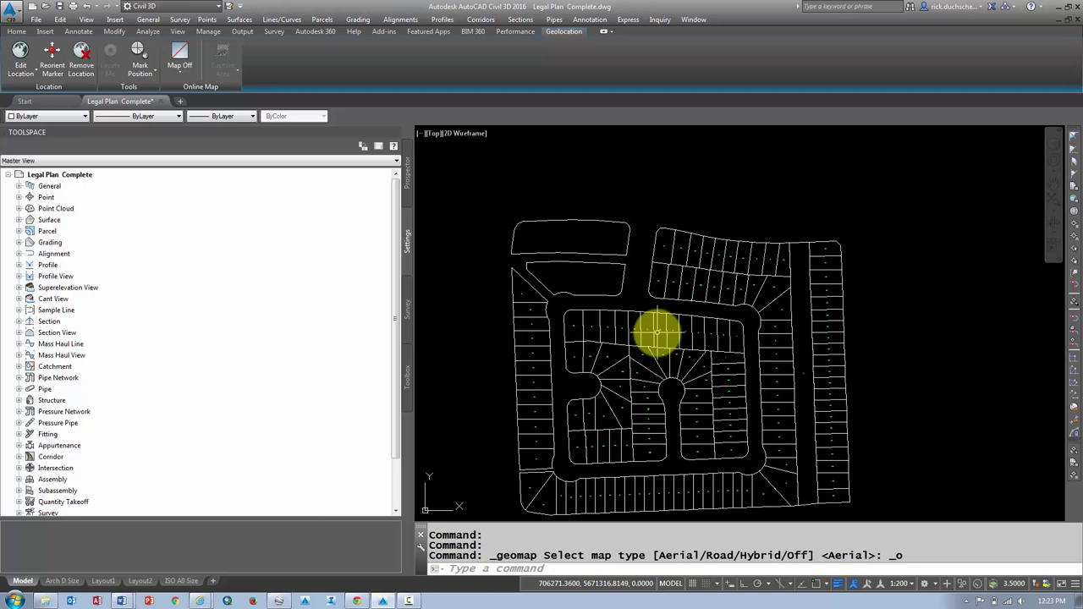
pyautogui.moveTo(655, 331); pyautogui.dragTo(655, 302, button='middle')
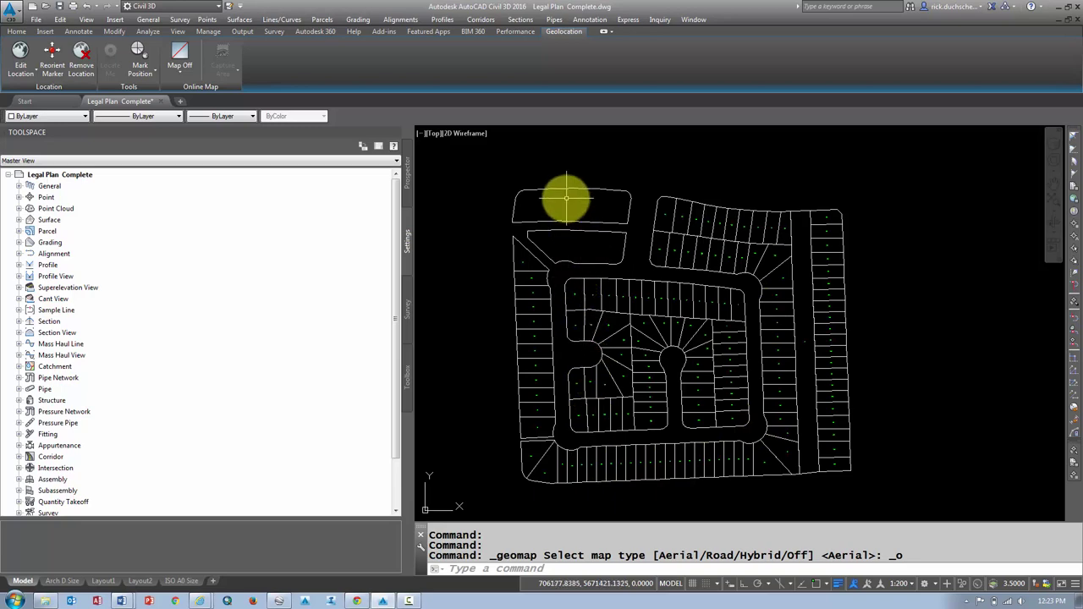
pyautogui.scroll(5, 566, 198)
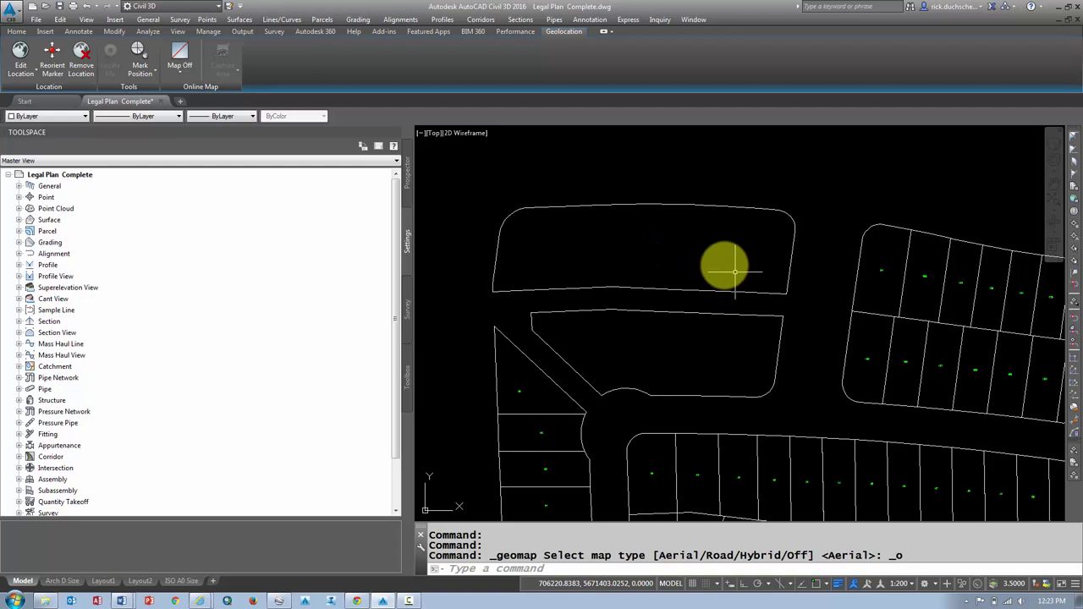
pyautogui.moveTo(724, 311); pyautogui.dragTo(696, 267, button='middle')
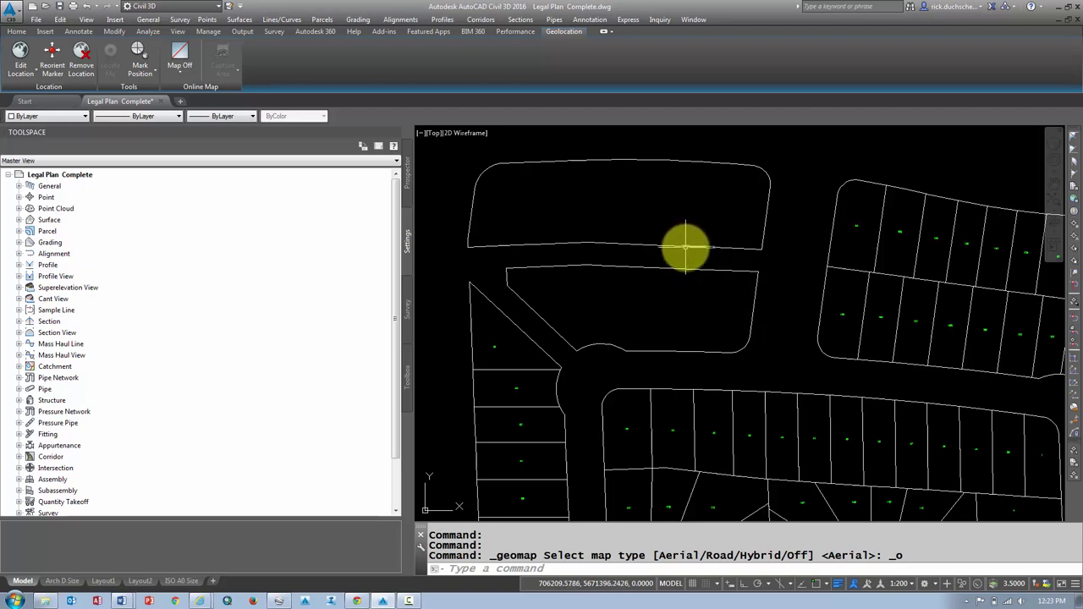
pyautogui.click(191, 71)
pyautogui.click(182, 138)
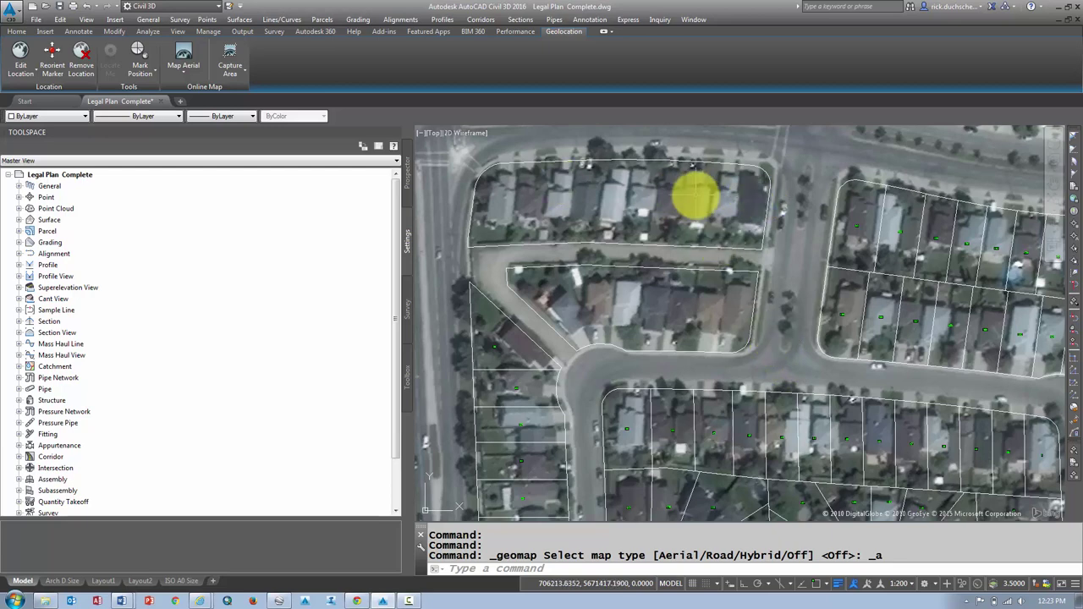
pyautogui.moveTo(817, 252)
pyautogui.mouseDown(button='middle')
pyautogui.moveTo(761, 262)
pyautogui.moveTo(769, 268)
pyautogui.mouseUp(button='middle')
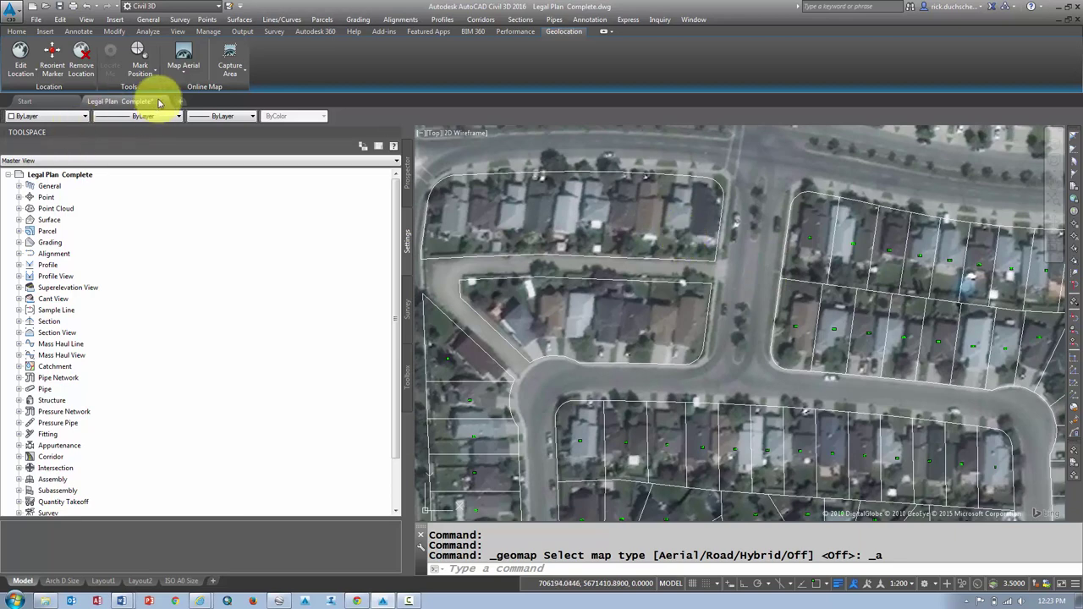
pyautogui.click(181, 68)
pyautogui.click(197, 159)
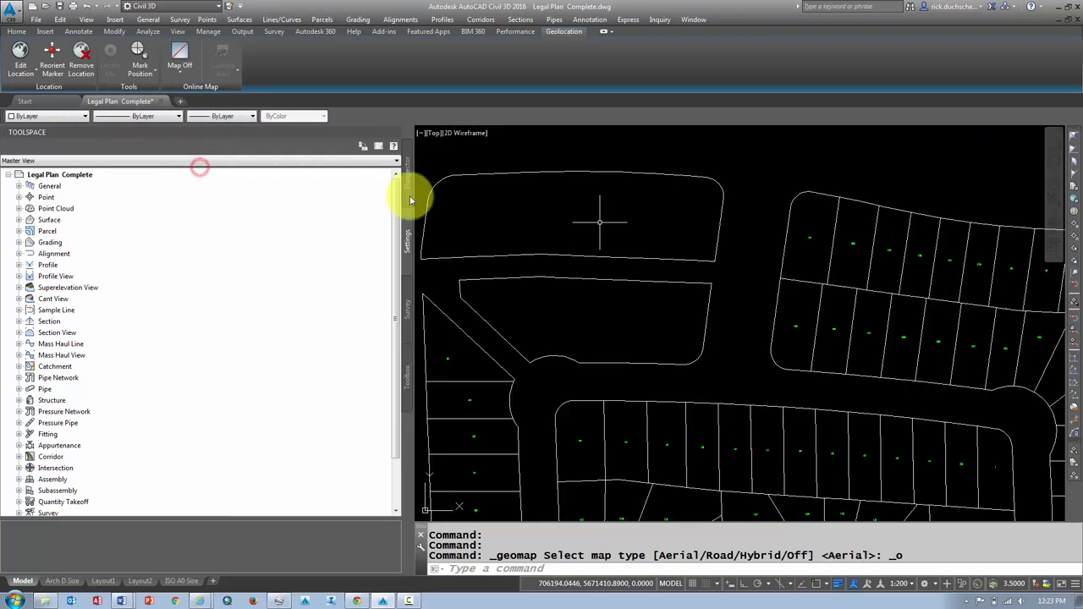
pyautogui.moveTo(546, 223); pyautogui.dragTo(620, 235, button='middle')
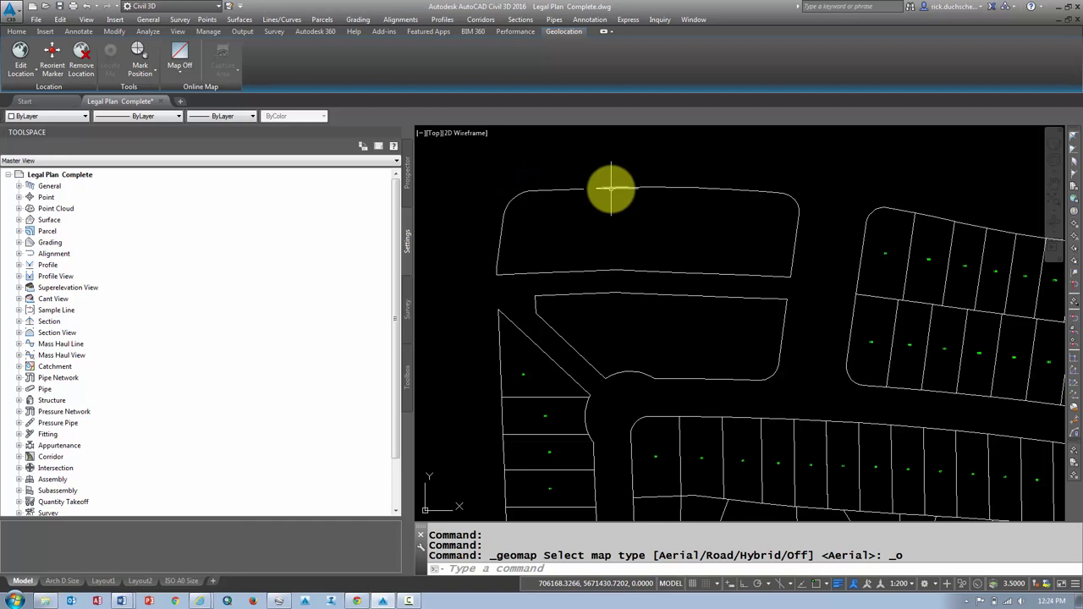
pyautogui.moveTo(611, 188)
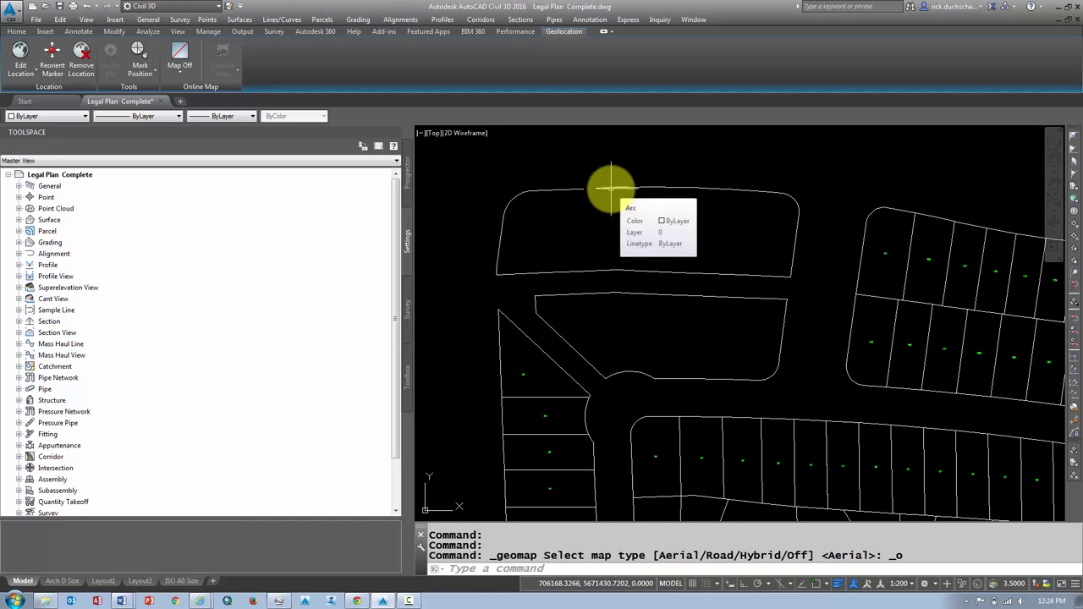
pyautogui.click(611, 188)
pyautogui.click(667, 188)
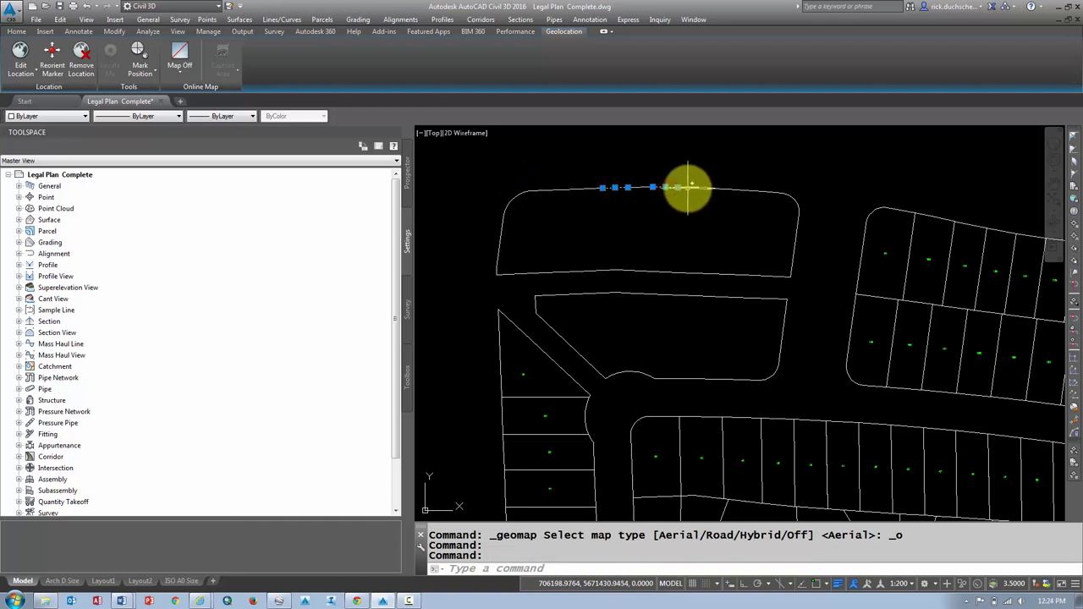
pyautogui.press('Escape')
pyautogui.press('Escape')
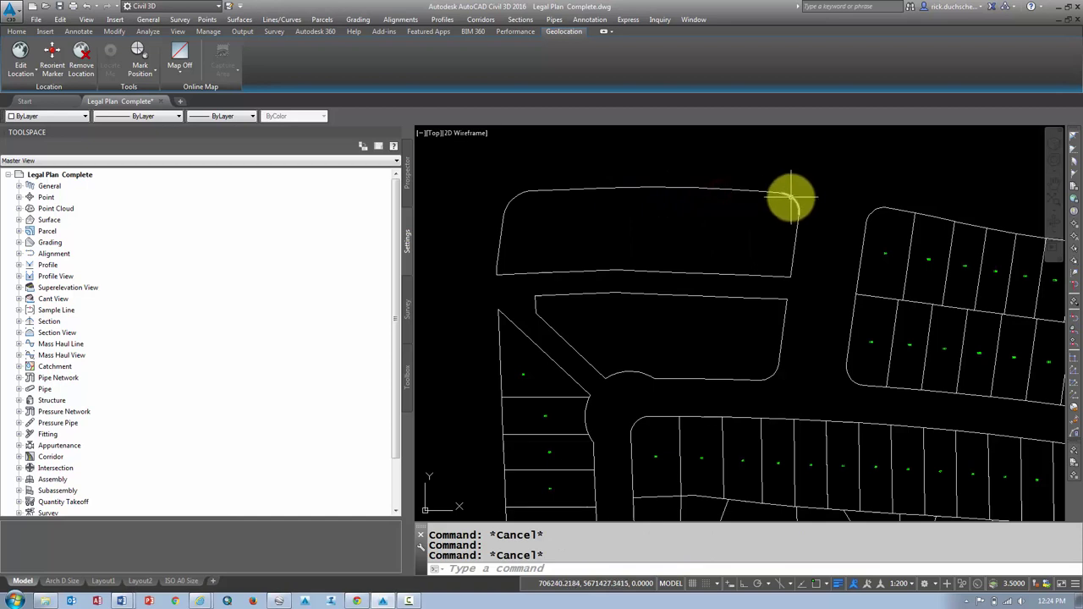
pyautogui.click(797, 222)
pyautogui.press('Escape')
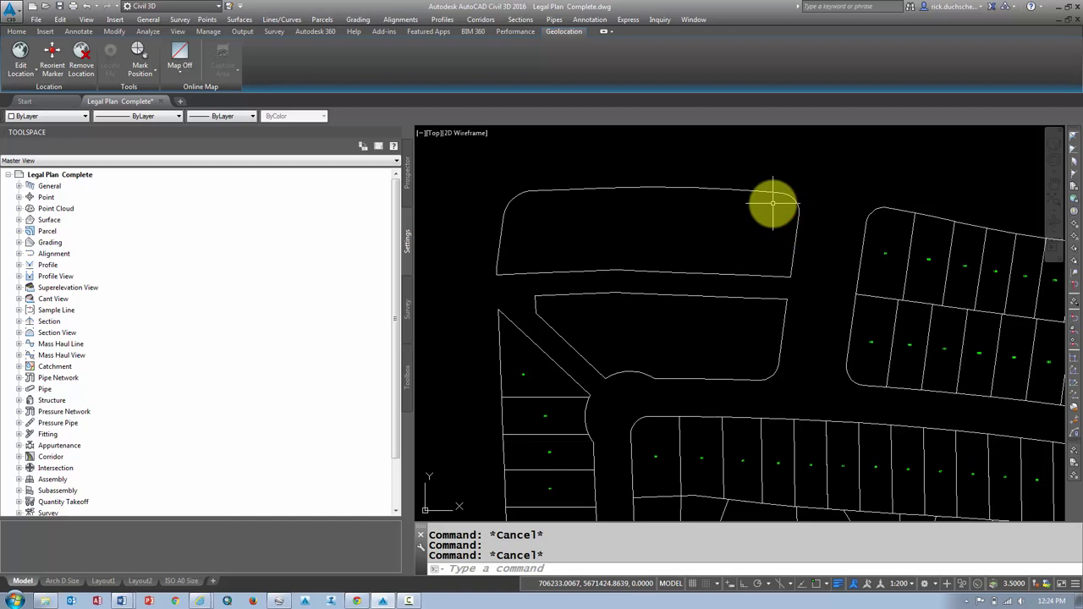
# Use JOIN to combine the upper and lower blocks' edge pieces into two polylines
pyautogui.write('j')
pyautogui.press('Return')
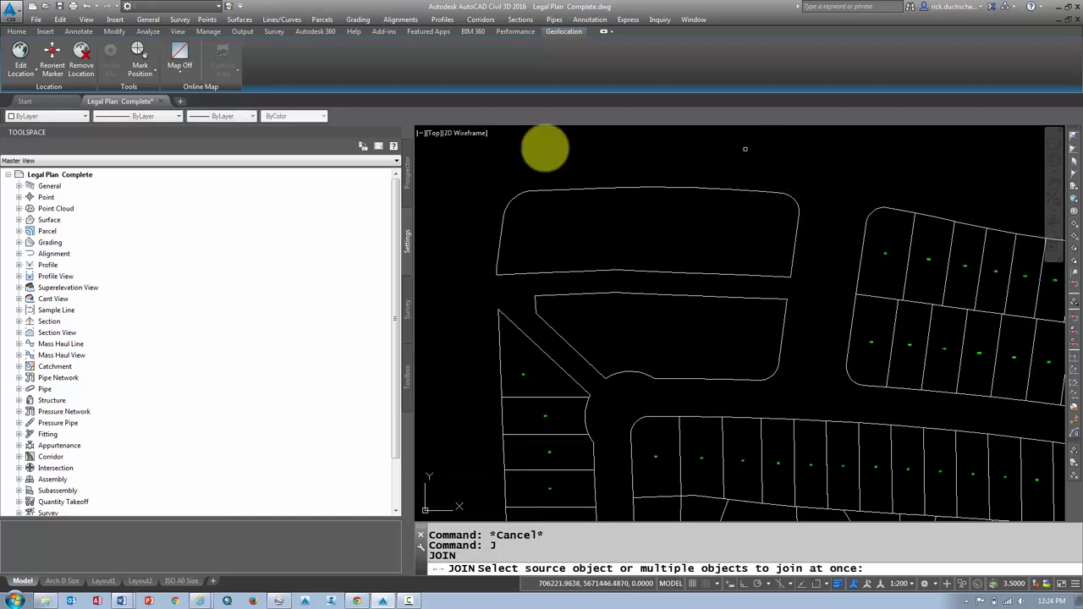
pyautogui.click(483, 156)
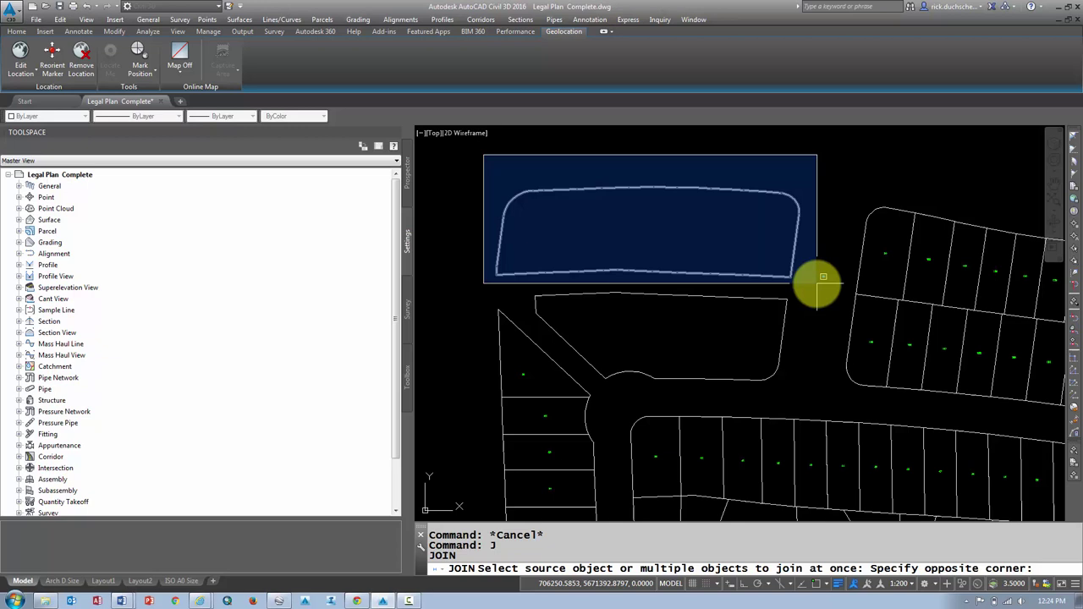
pyautogui.click(817, 283)
pyautogui.click(799, 287)
pyautogui.click(622, 391)
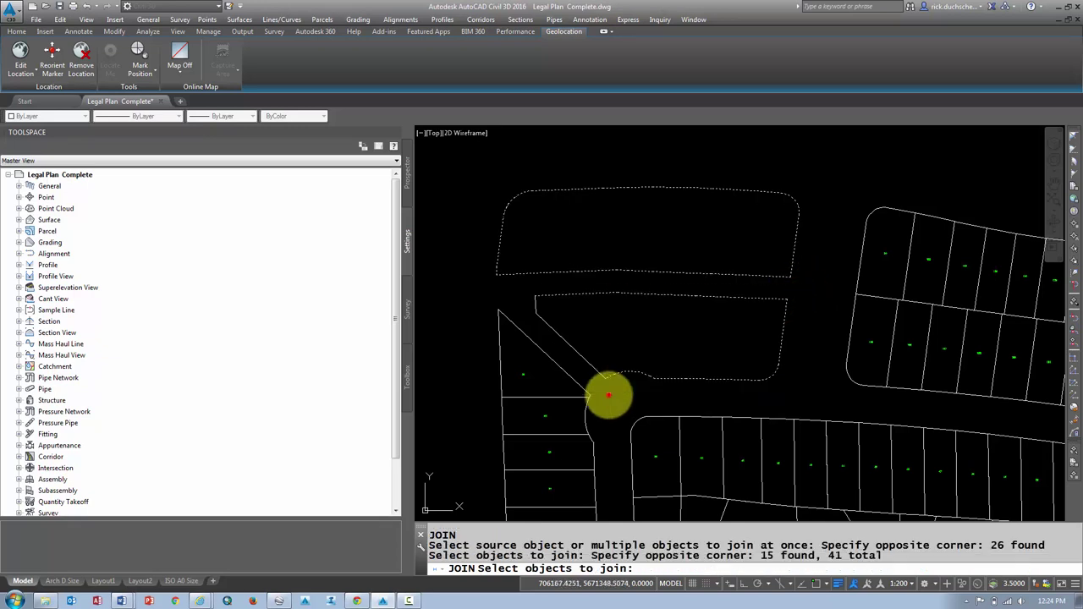
pyautogui.click(616, 385)
pyautogui.click(584, 335)
pyautogui.click(554, 308)
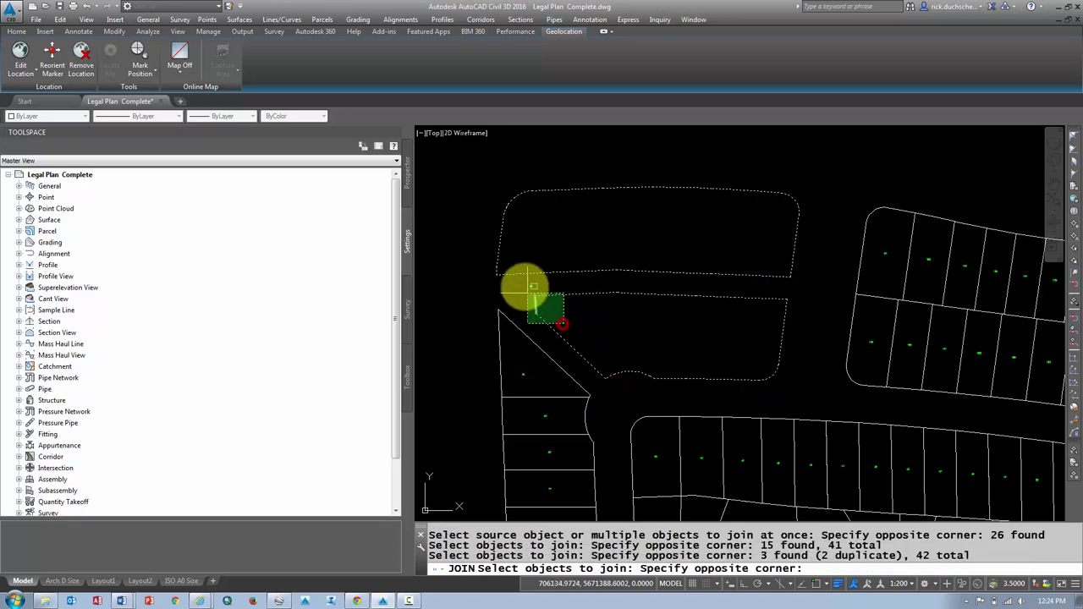
pyautogui.click(517, 278)
pyautogui.press('Return')
# Set the top block's joined polyline to Closed = Yes in Properties
pyautogui.click(601, 272)
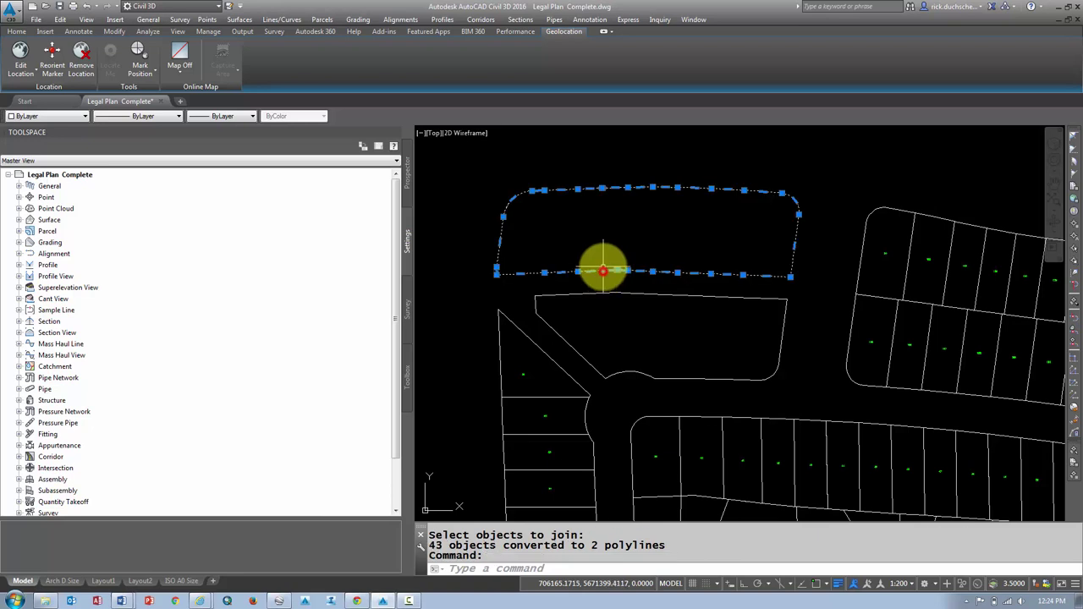
pyautogui.rightClick(601, 236)
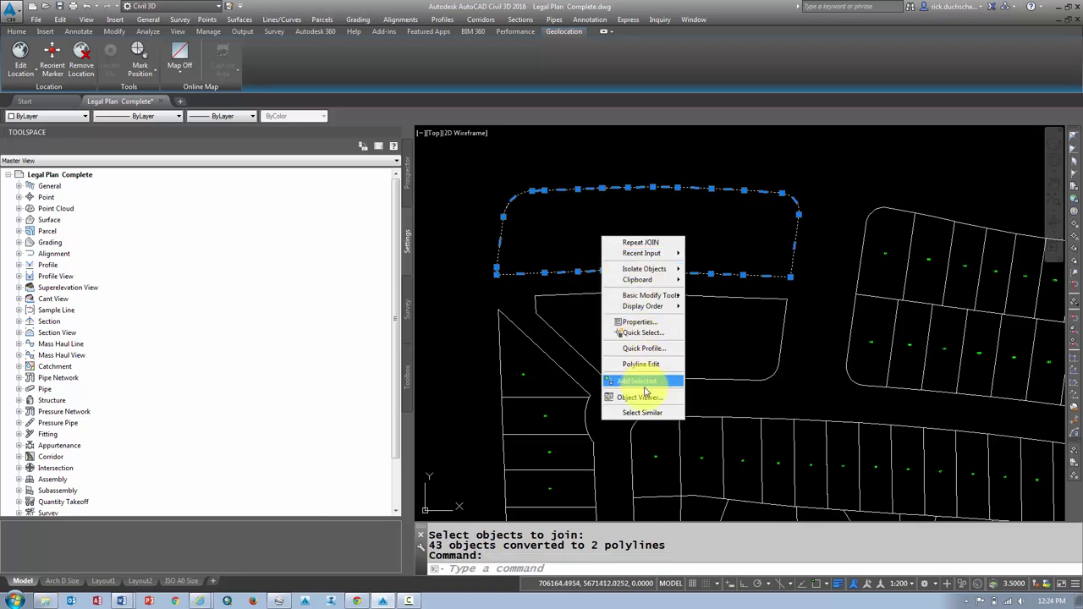
pyautogui.click(648, 326)
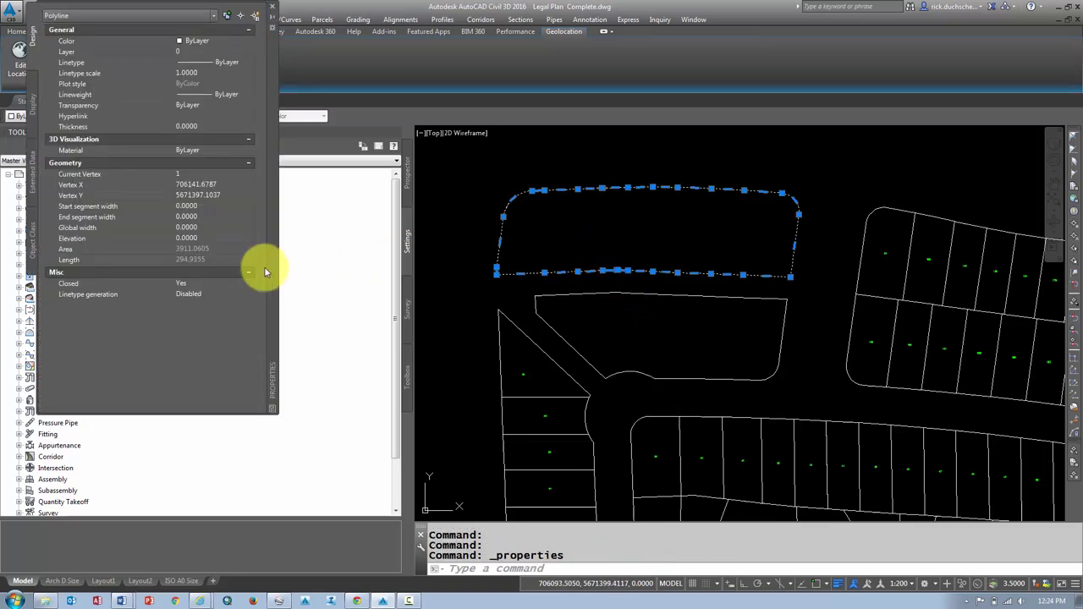
pyautogui.click(76, 284)
pyautogui.click(188, 293)
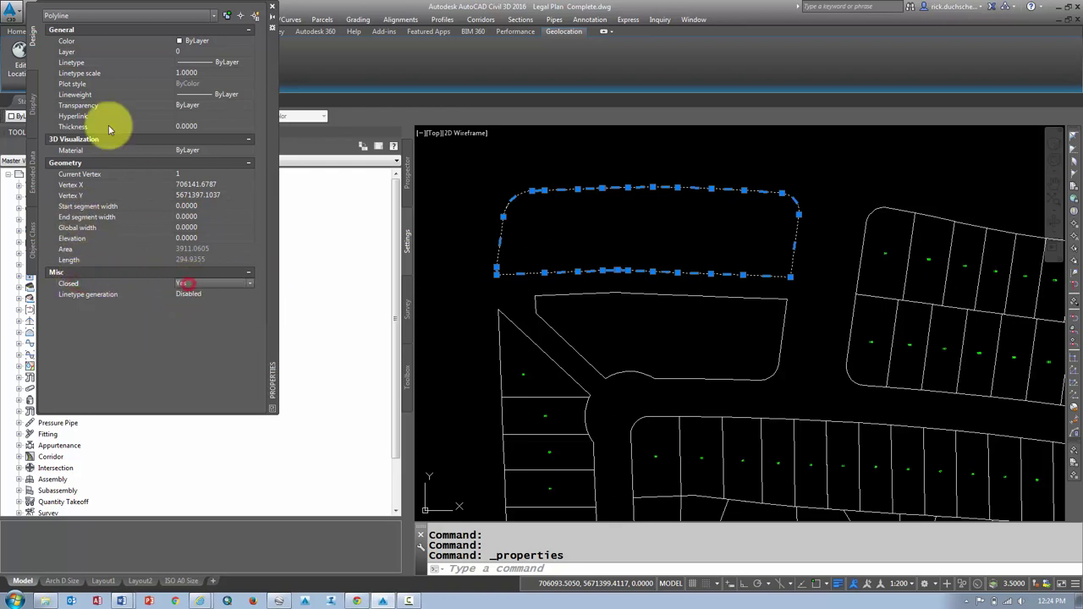
pyautogui.click(271, 5)
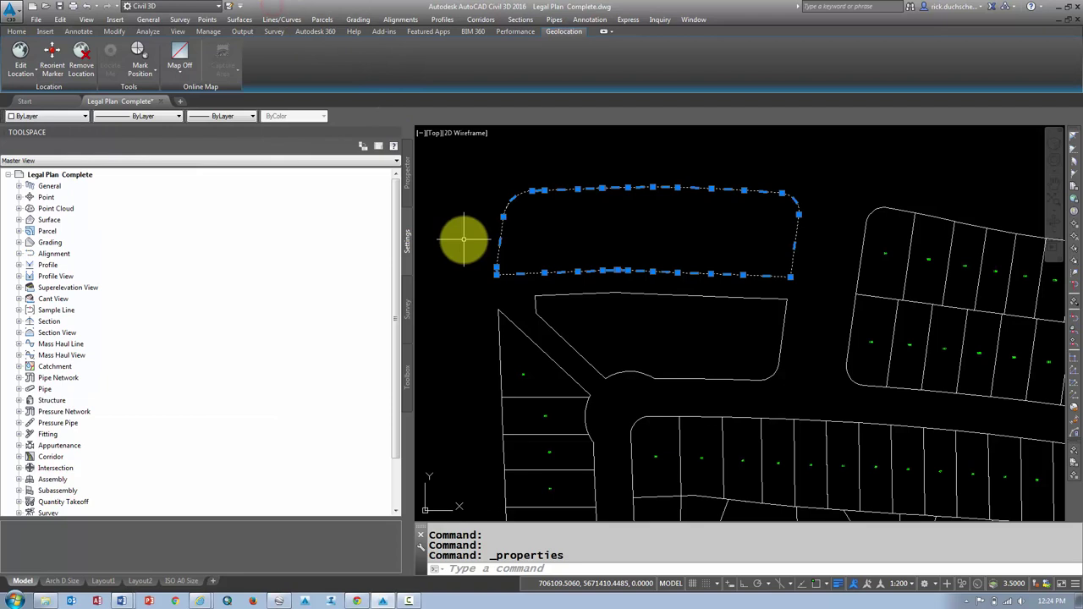
pyautogui.press('Escape')
# Check the lower block polyline and look through the parcel creation options
pyautogui.click(552, 295)
pyautogui.press('Escape')
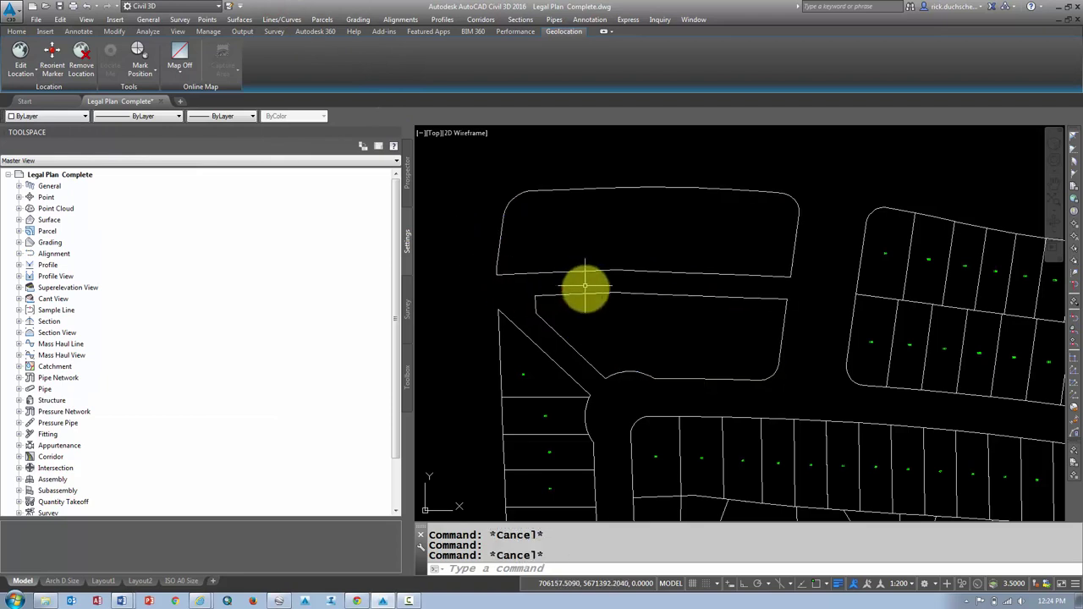
pyautogui.click(16, 31)
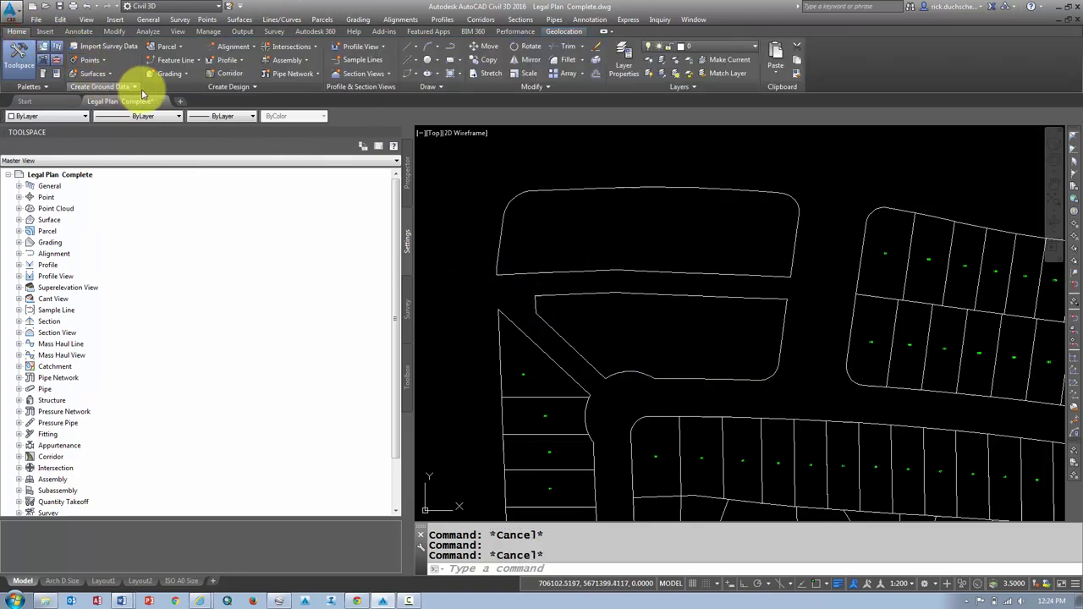
pyautogui.click(180, 49)
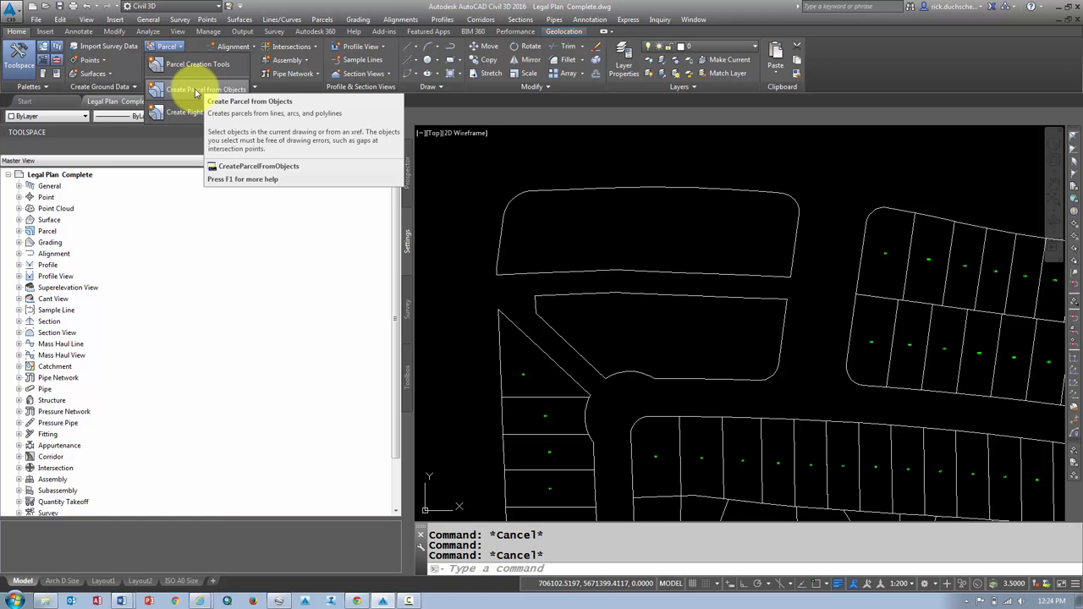
pyautogui.click(195, 89)
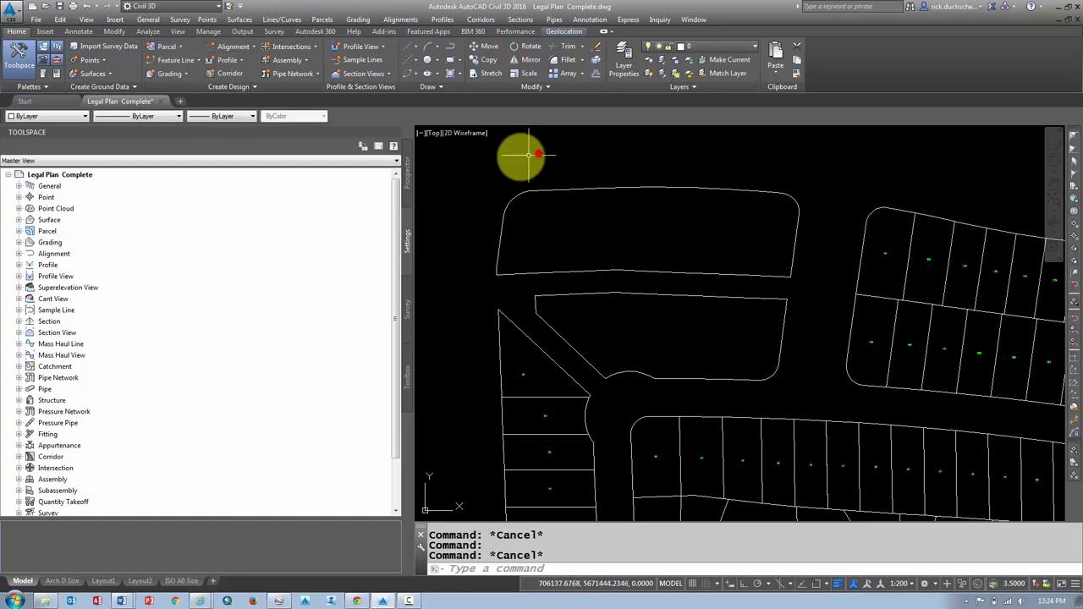
# Verify both block outlines by selecting them, then zoom in on the two blocks
pyautogui.click(533, 189)
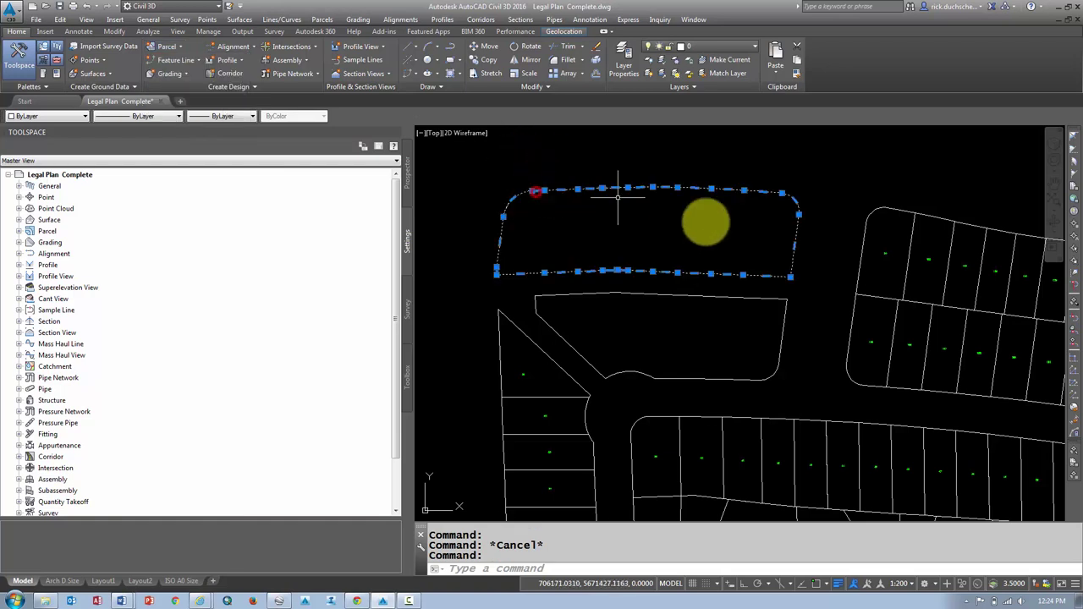
pyautogui.click(659, 293)
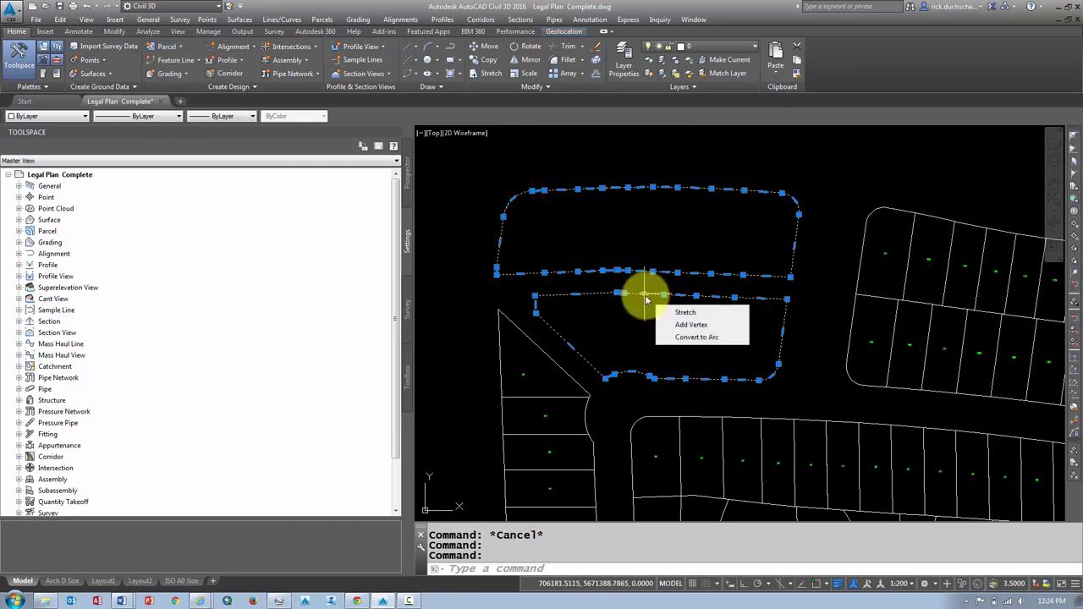
pyautogui.press('Escape')
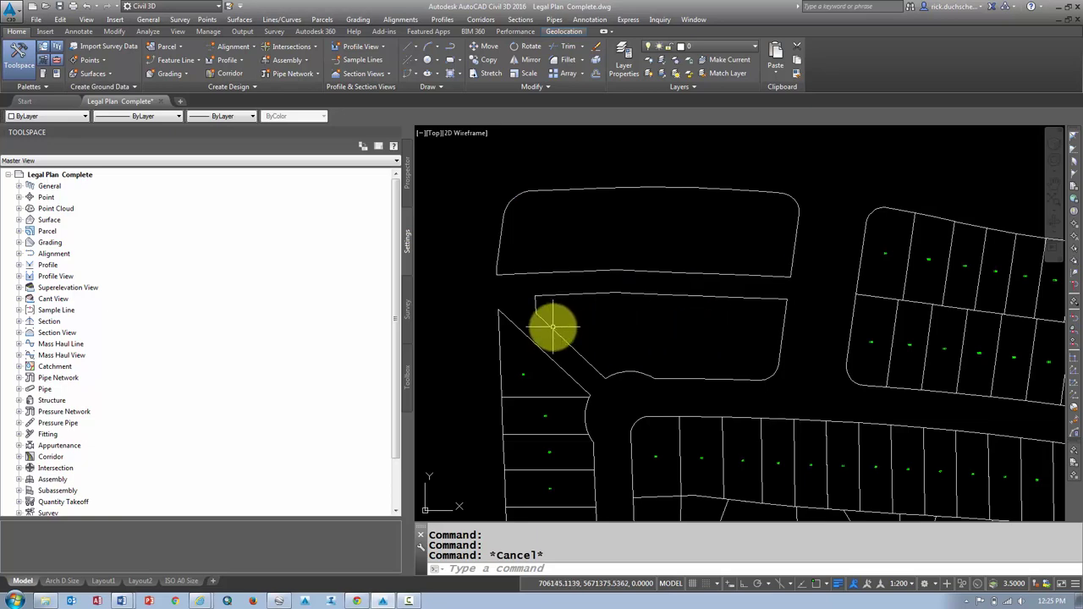
pyautogui.moveTo(750, 338)
pyautogui.mouseDown(button='middle')
pyautogui.moveTo(464, 310)
pyautogui.moveTo(474, 333)
pyautogui.moveTo(520, 365)
pyautogui.moveTo(769, 346)
pyautogui.moveTo(822, 363)
pyautogui.moveTo(593, 314)
pyautogui.moveTo(630, 315)
pyautogui.mouseUp(button='middle')
pyautogui.scroll(2, 466, 314)
# Create parcels from both block polylines using Property style and Parcel Number area labels
pyautogui.click(168, 46)
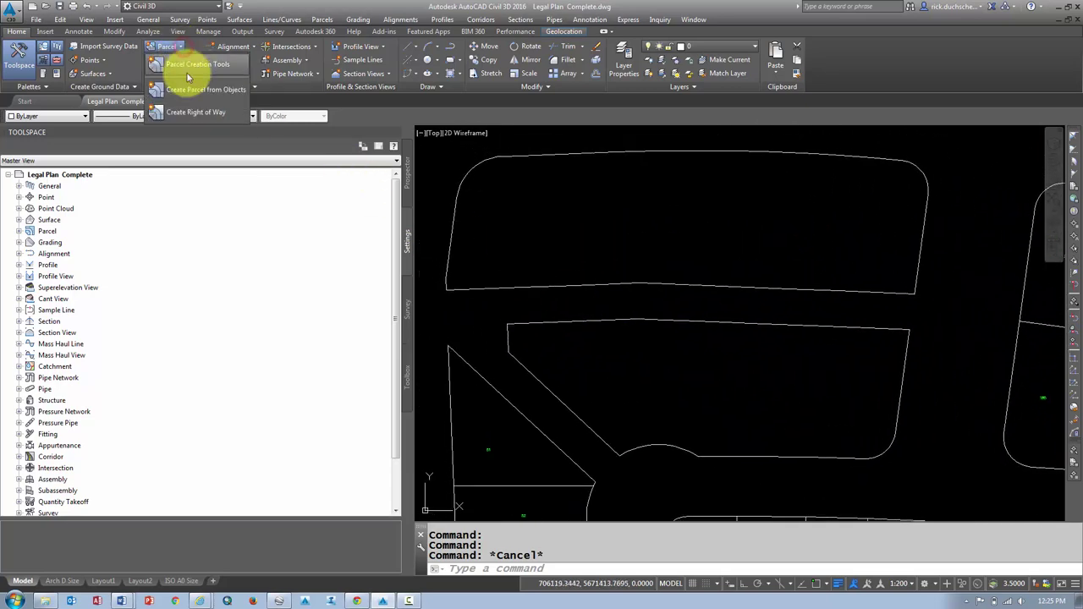
pyautogui.click(190, 89)
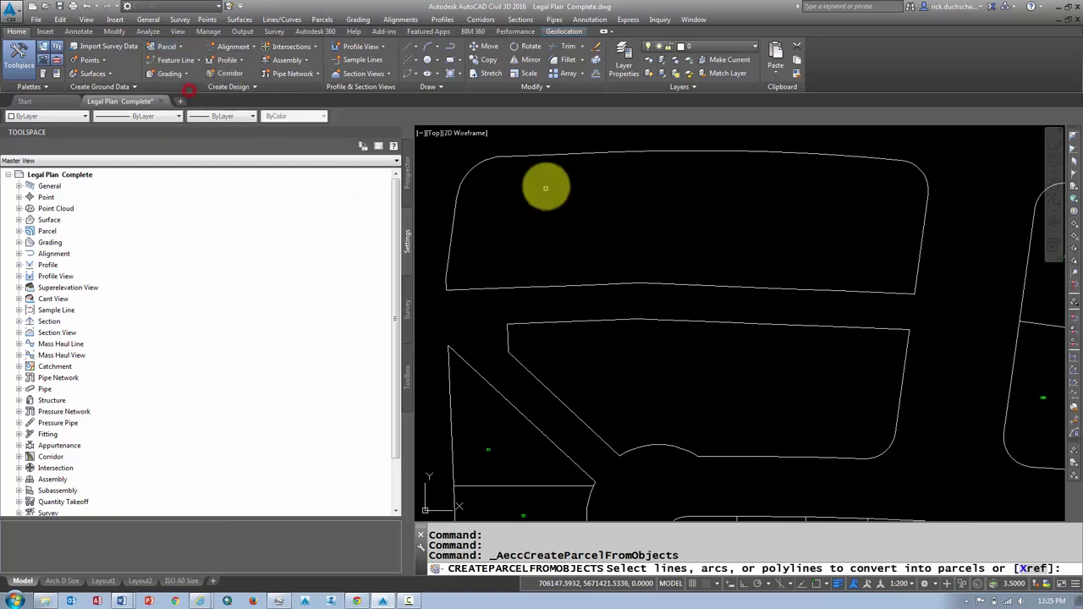
pyautogui.click(540, 154)
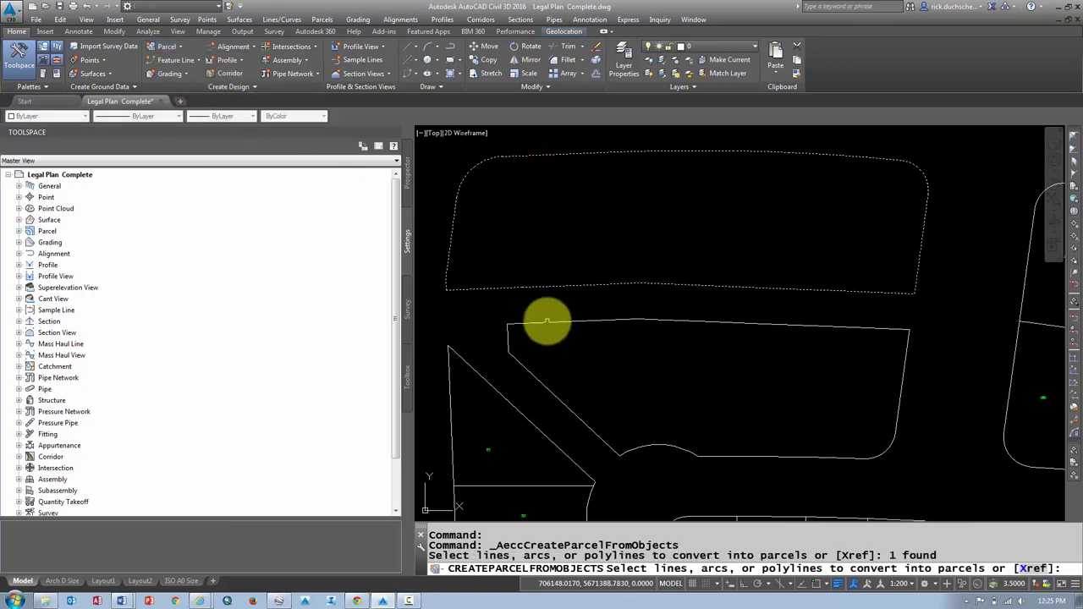
pyautogui.click(545, 322)
pyautogui.press('Return')
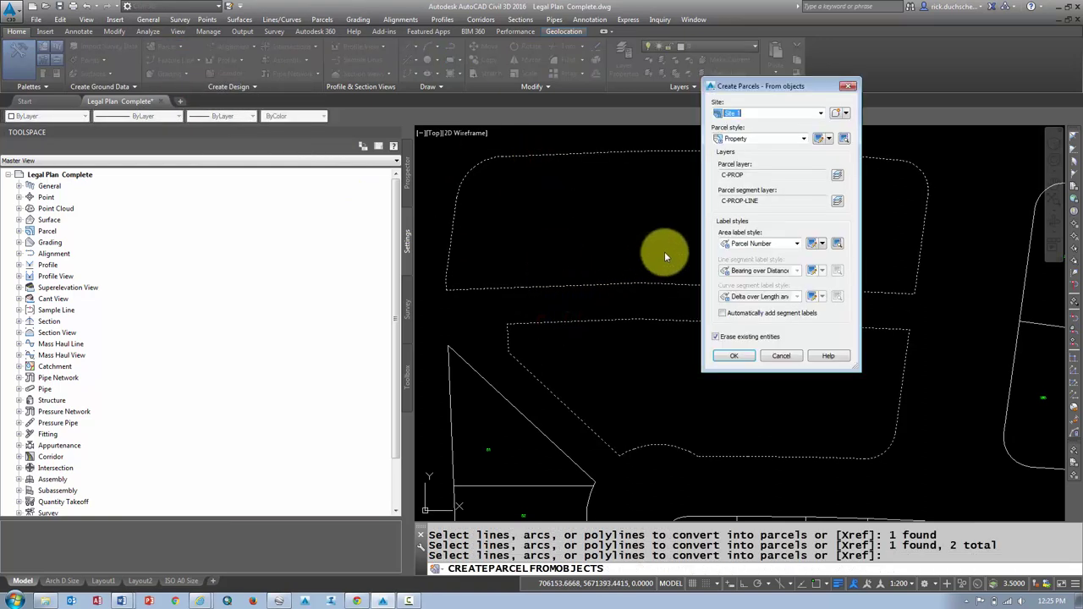
pyautogui.click(757, 139)
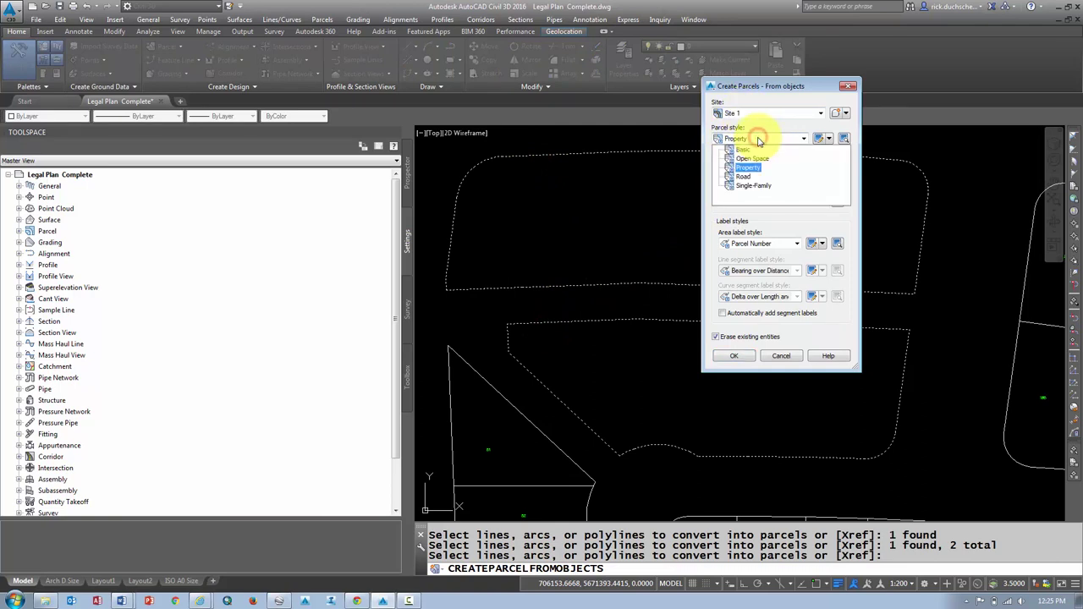
pyautogui.click(759, 139)
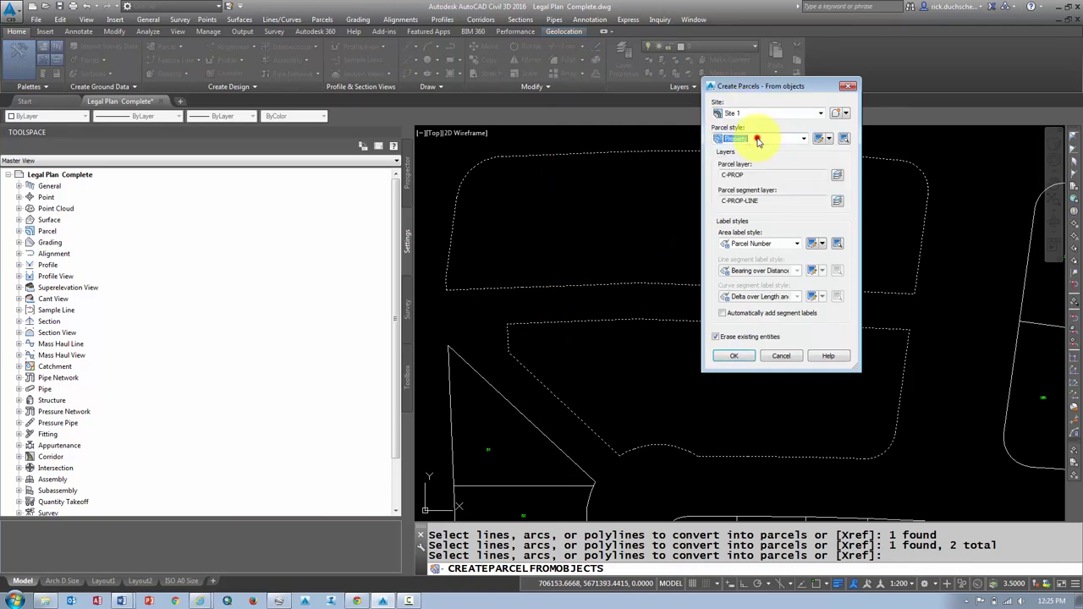
pyautogui.click(761, 244)
pyautogui.click(758, 243)
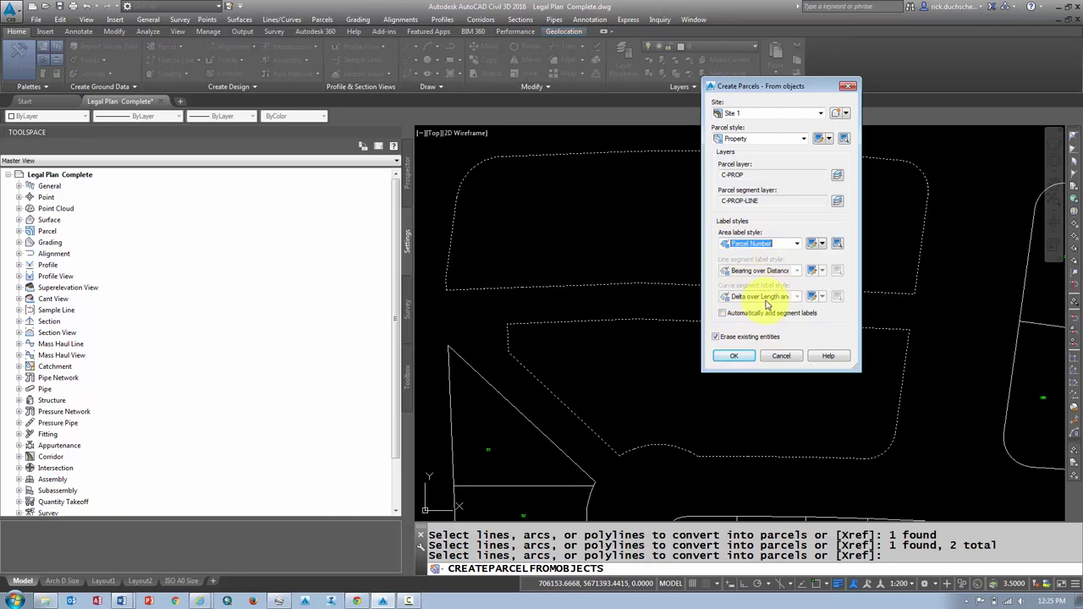
pyautogui.click(725, 360)
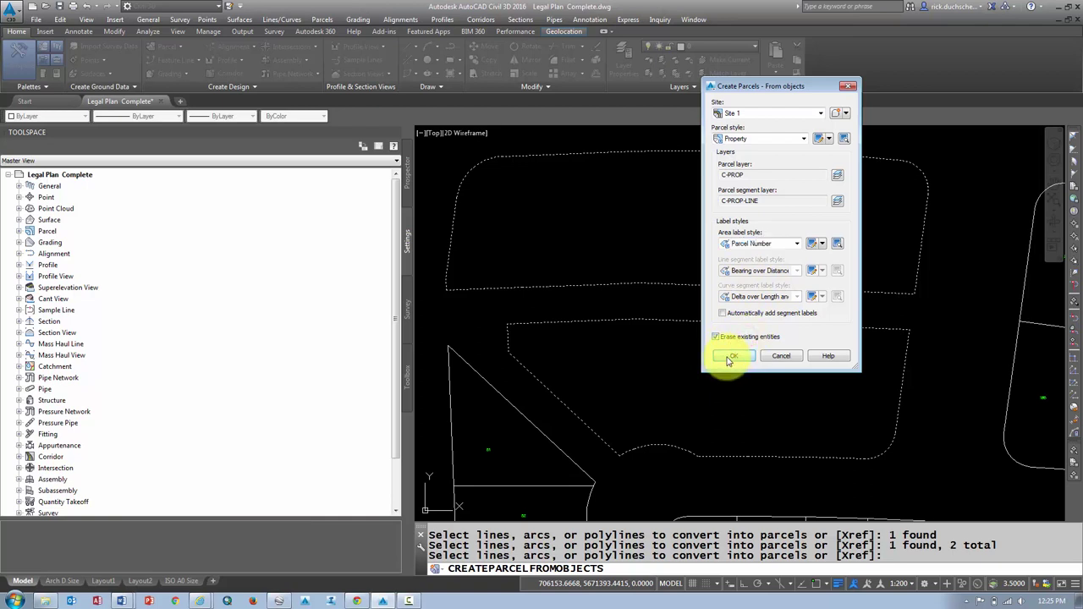
pyautogui.click(727, 359)
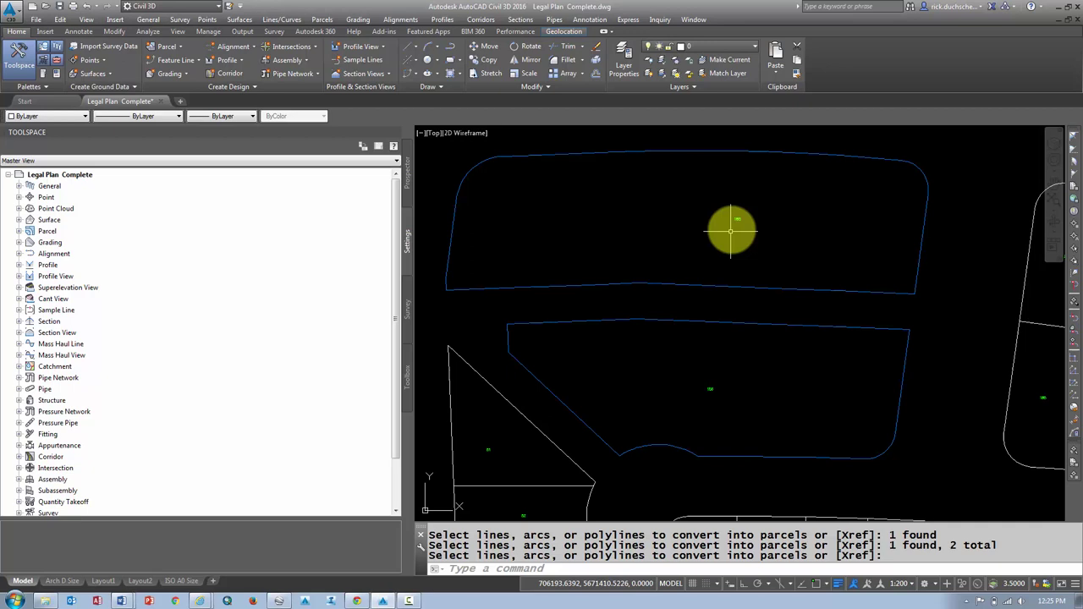
pyautogui.click(738, 219)
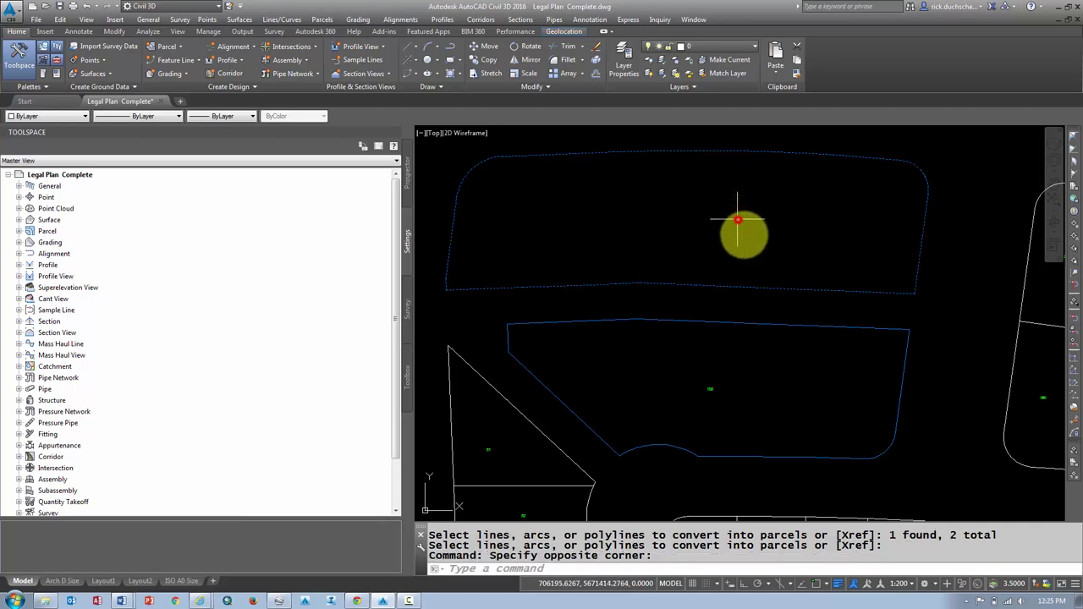
pyautogui.click(713, 394)
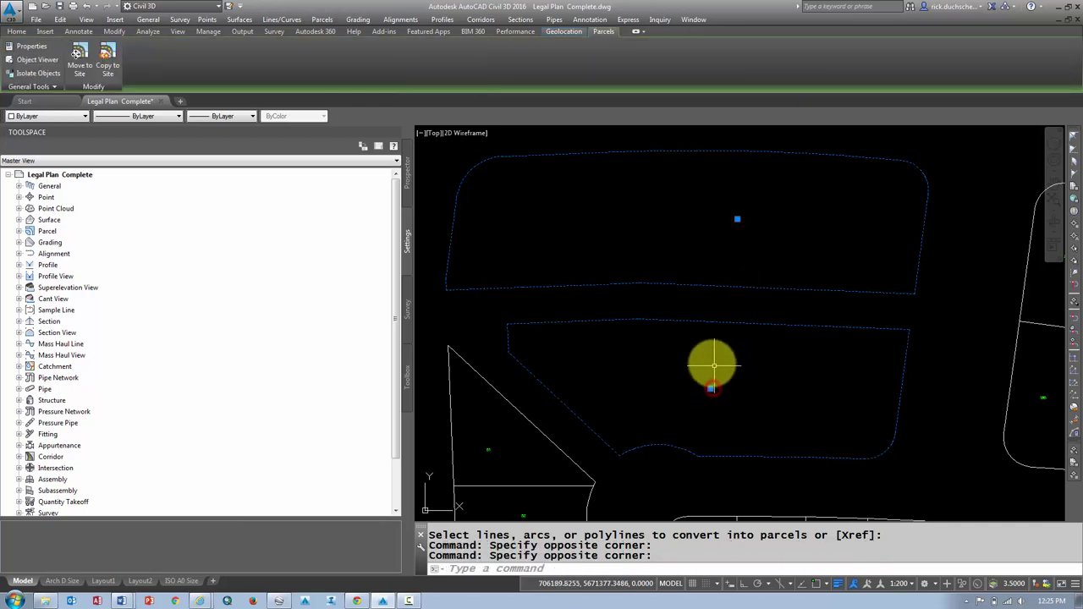
pyautogui.press('Escape')
pyautogui.click(737, 219)
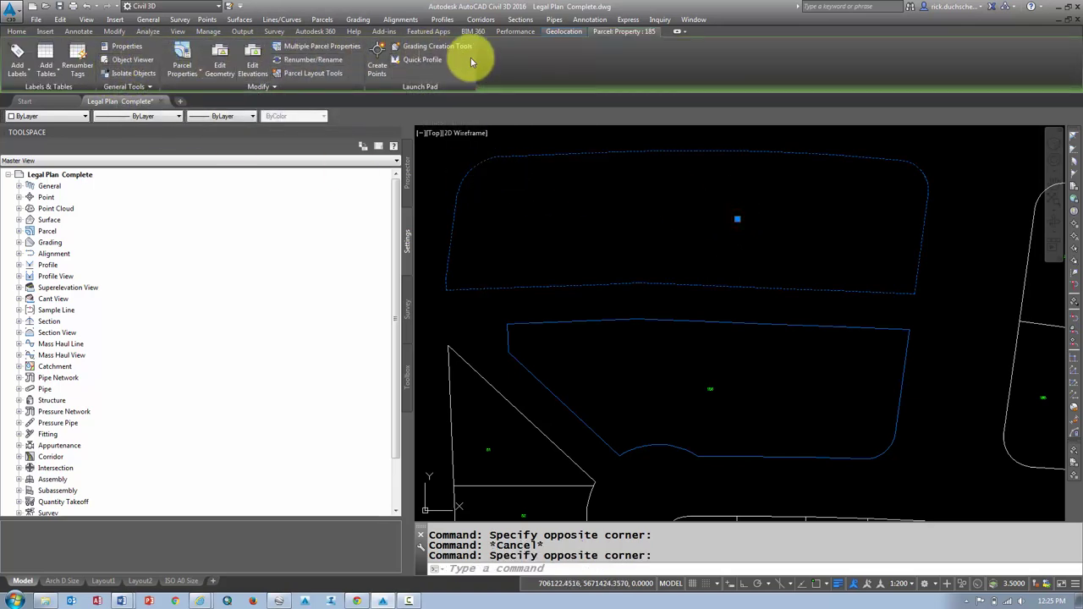
pyautogui.press('Escape')
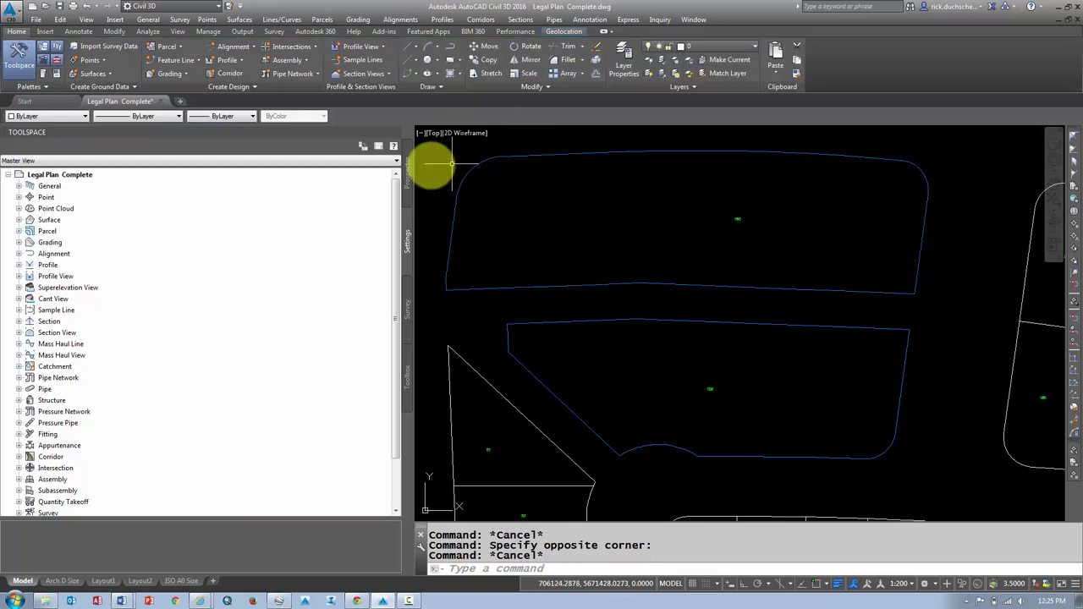
# In Prospector, expand Sites > Site 1 > Parcels and review parcels 185 and 186
pyautogui.click(409, 174)
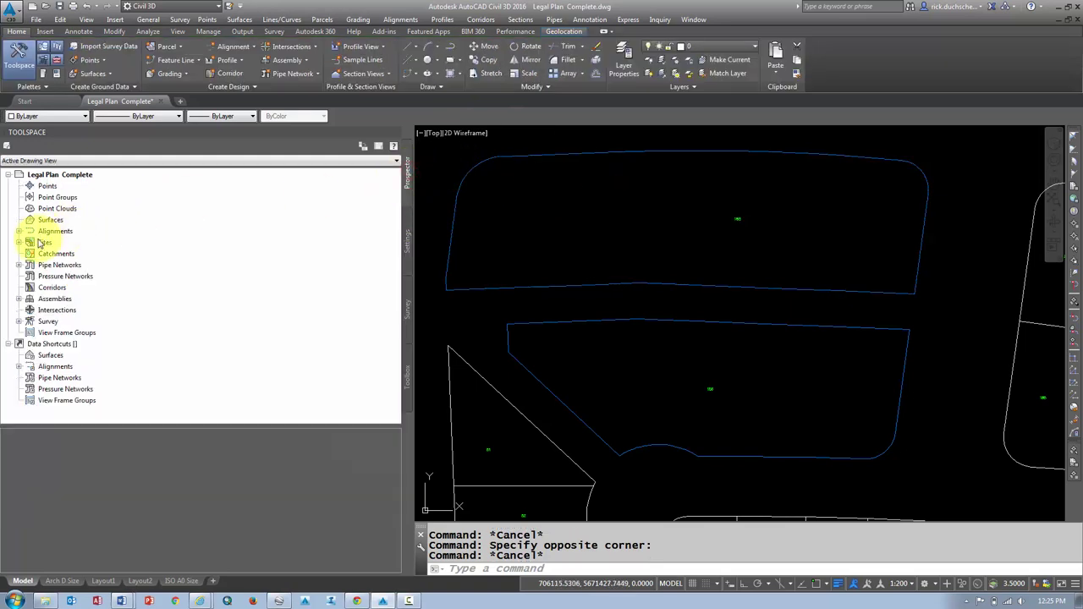
pyautogui.click(20, 243)
pyautogui.click(30, 253)
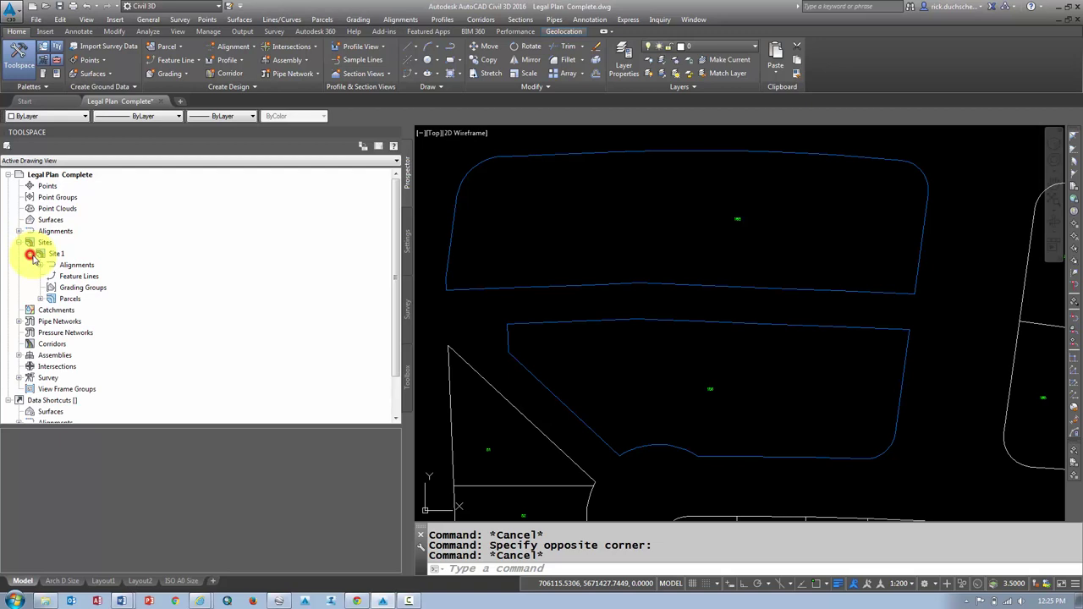
pyautogui.click(40, 299)
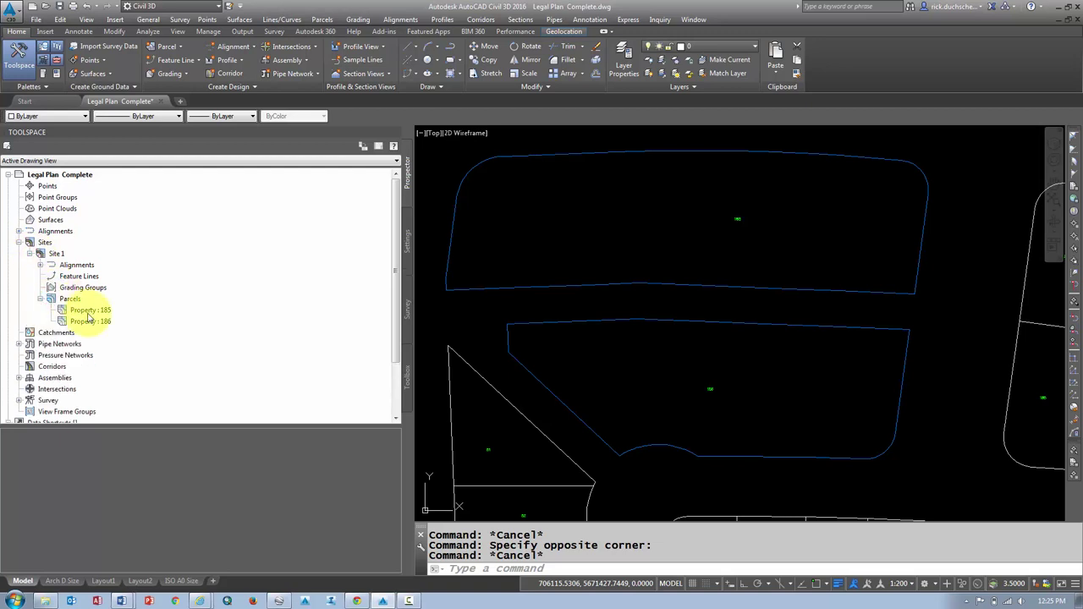
pyautogui.click(73, 298)
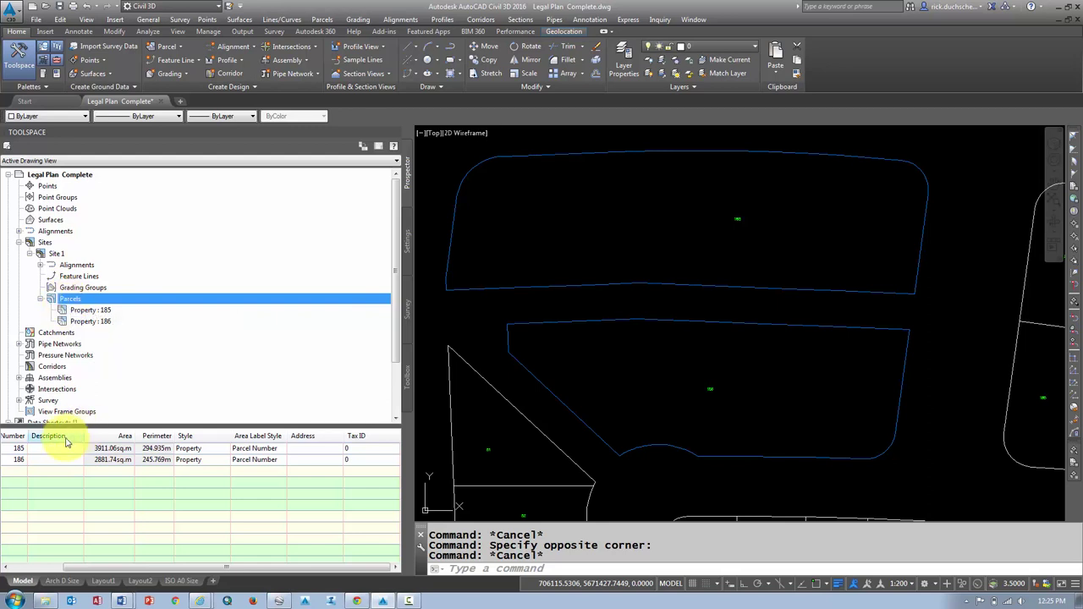
pyautogui.click(5, 449)
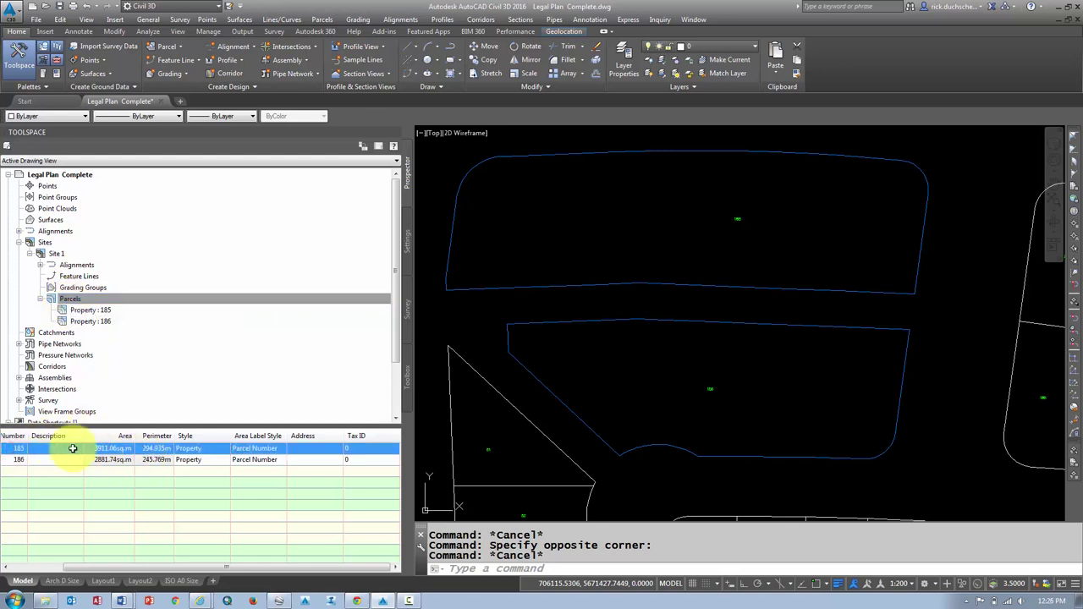
pyautogui.click(16, 460)
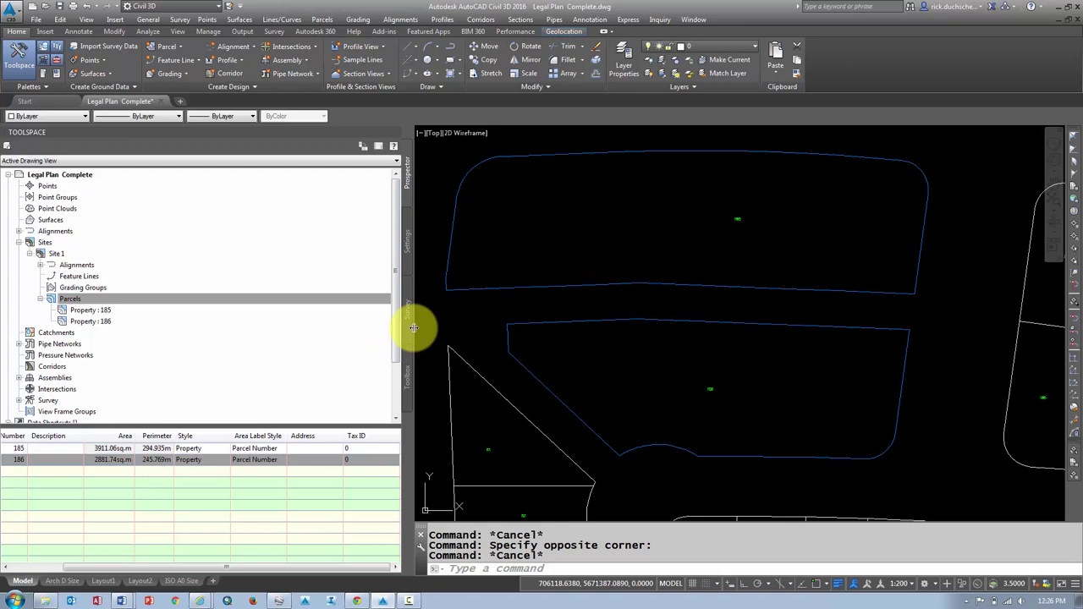
pyautogui.moveTo(415, 327); pyautogui.dragTo(218, 322)
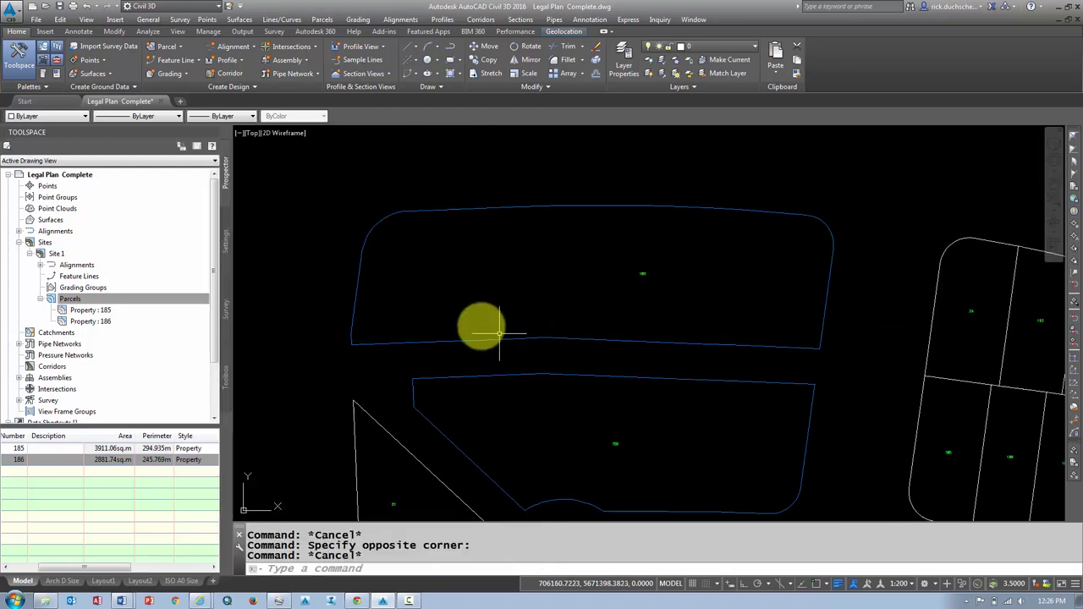
pyautogui.click(175, 46)
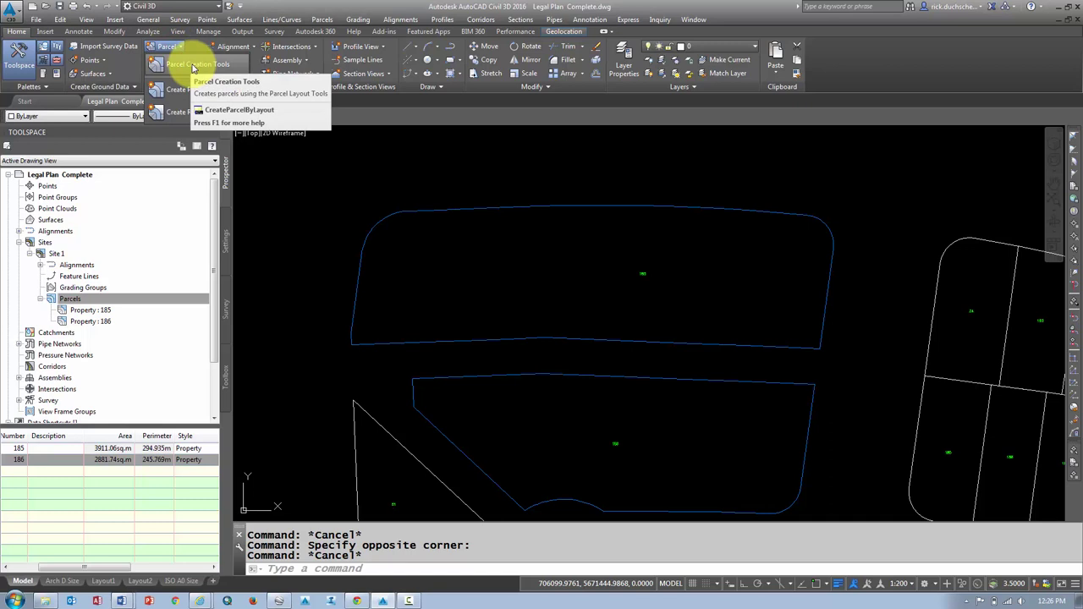
pyautogui.click(193, 66)
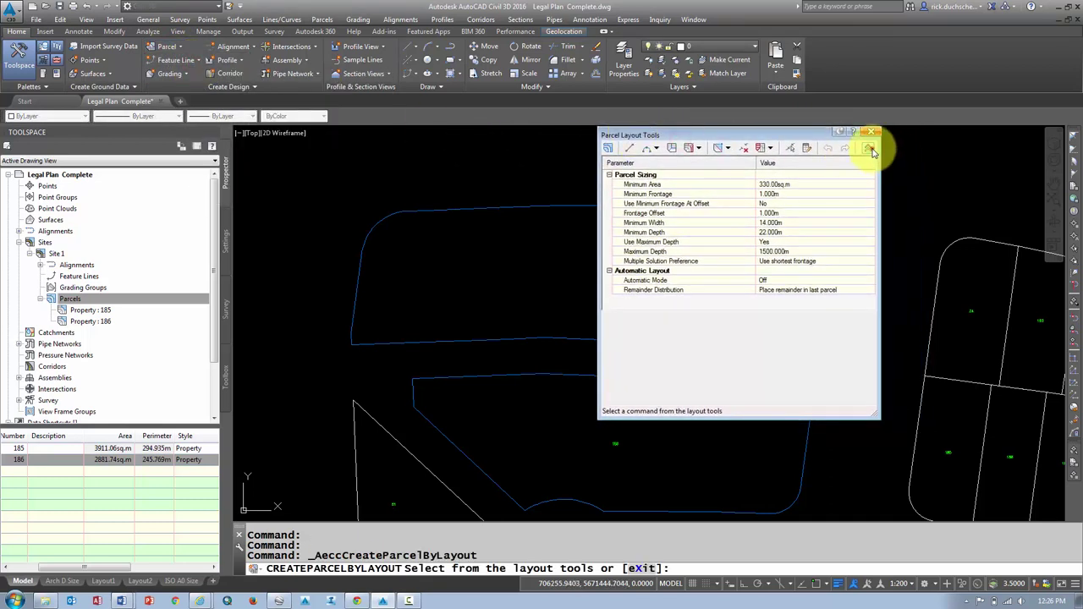
pyautogui.click(870, 149)
pyautogui.click(871, 149)
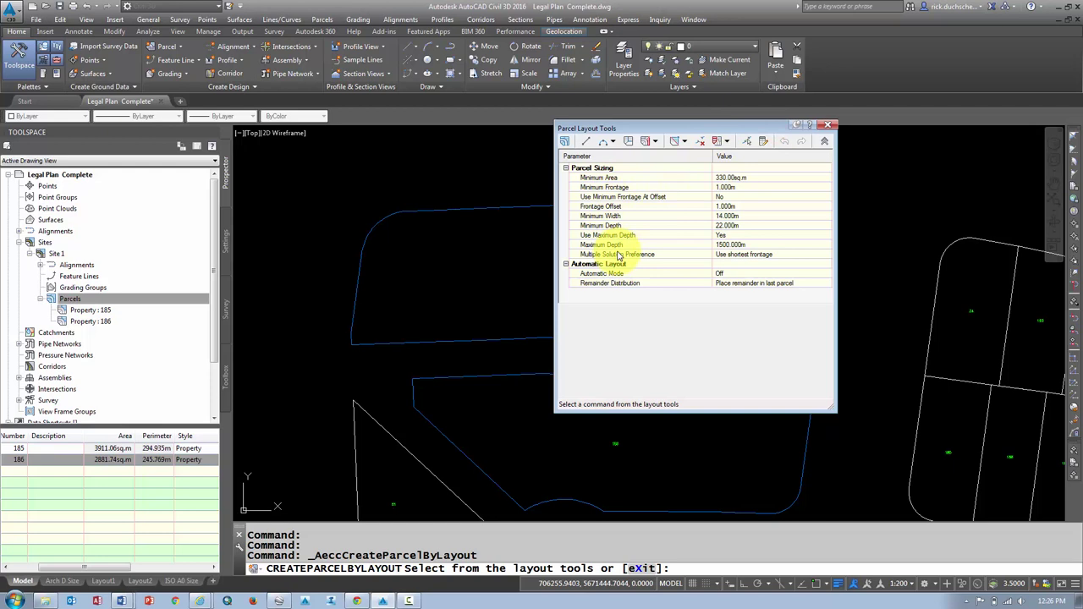
pyautogui.click(744, 179)
pyautogui.click(770, 179)
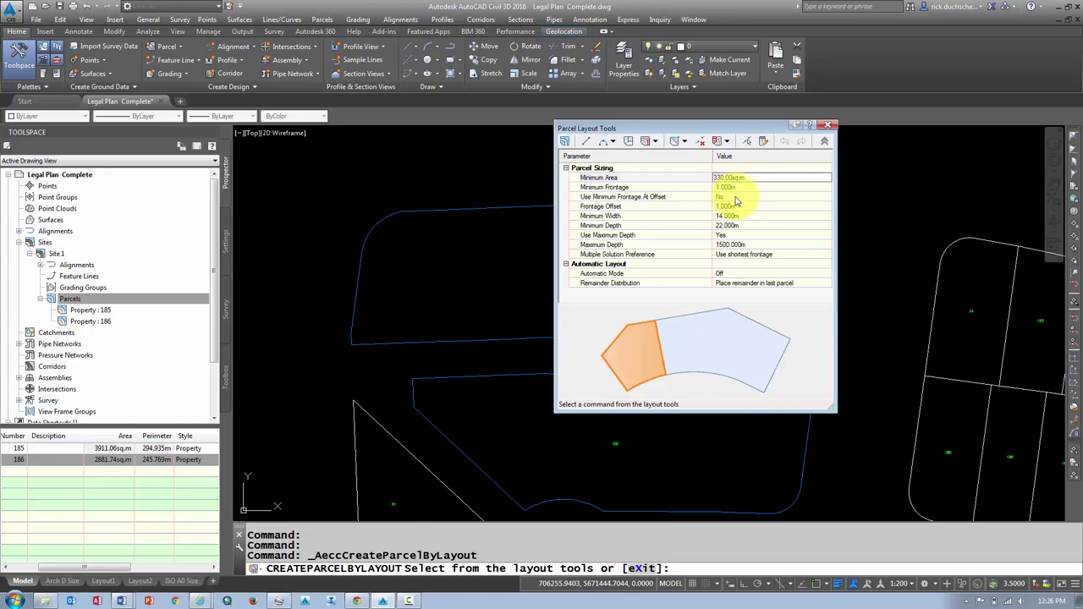
# Set Use Minimum Frontage At Offset to Yes and Minimum Width to 12, keeping Automatic Mode Off
pyautogui.click(735, 197)
pyautogui.click(735, 198)
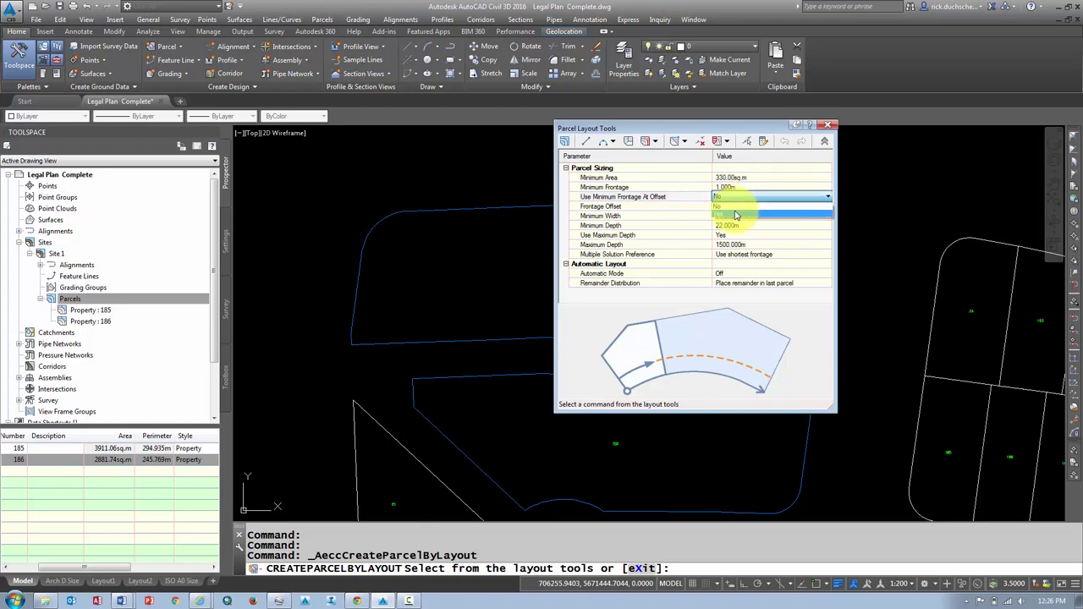
pyautogui.click(736, 213)
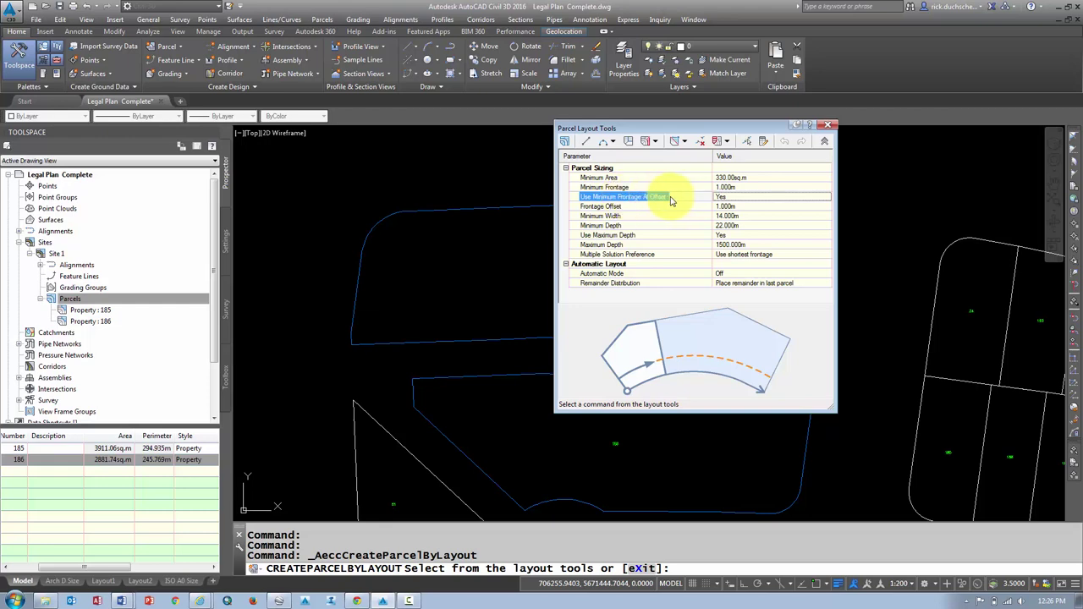
pyautogui.click(729, 187)
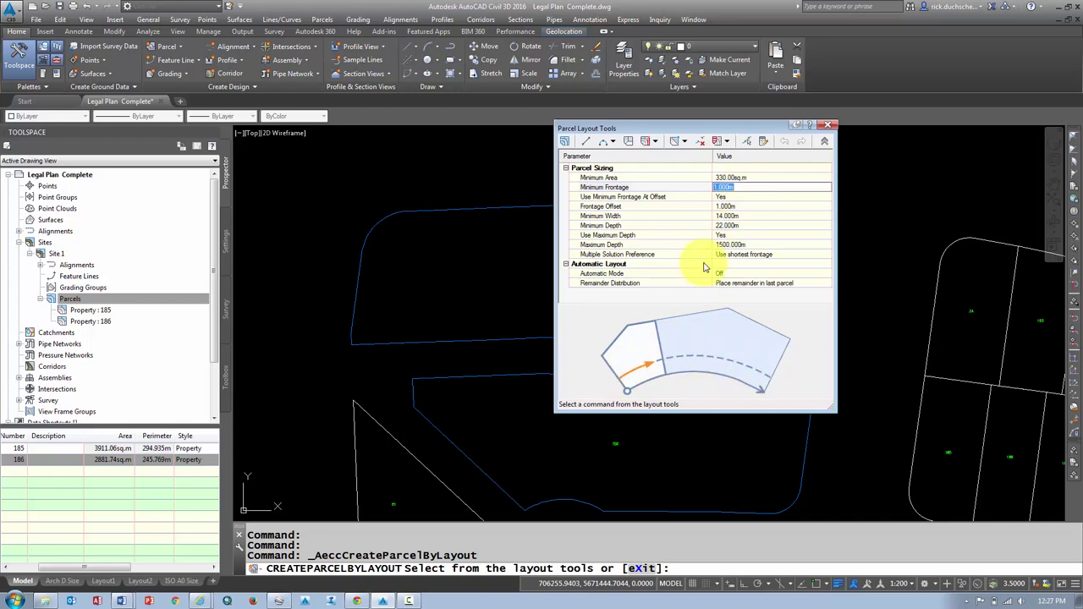
pyautogui.click(730, 207)
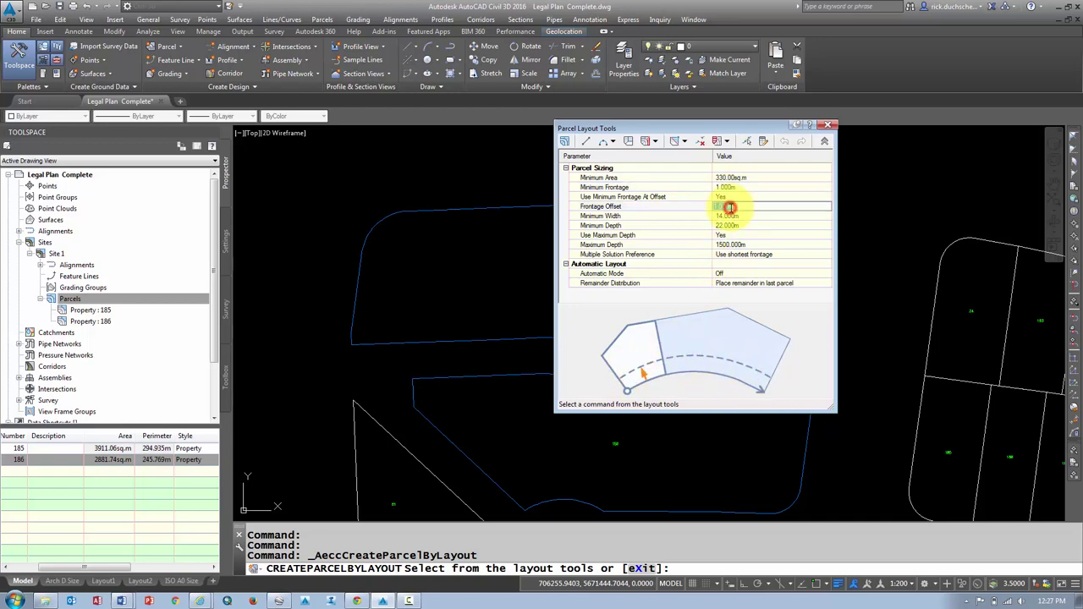
pyautogui.click(737, 216)
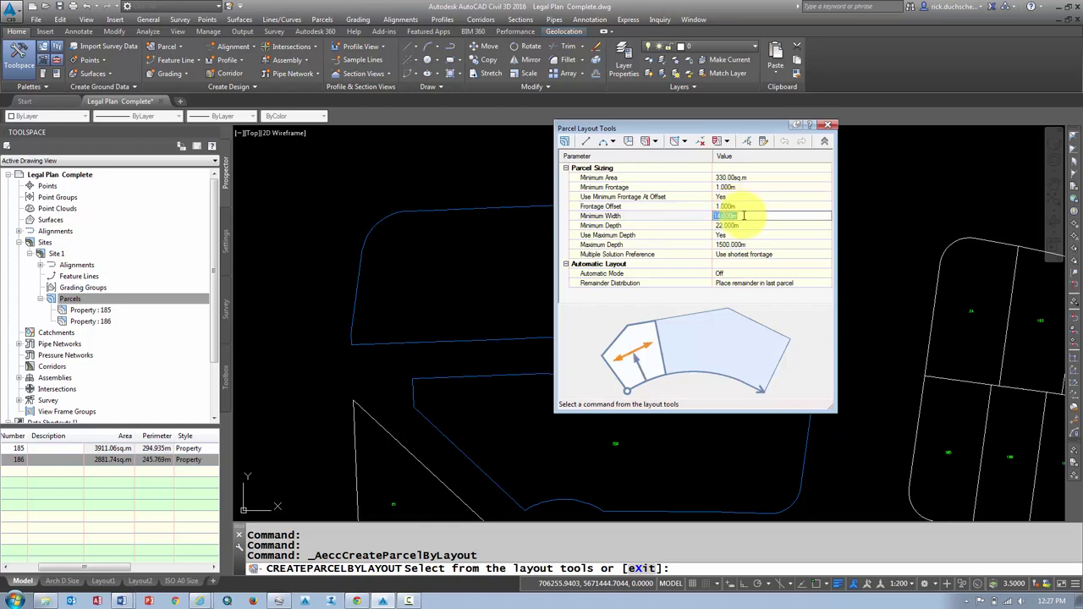
pyautogui.write('10')
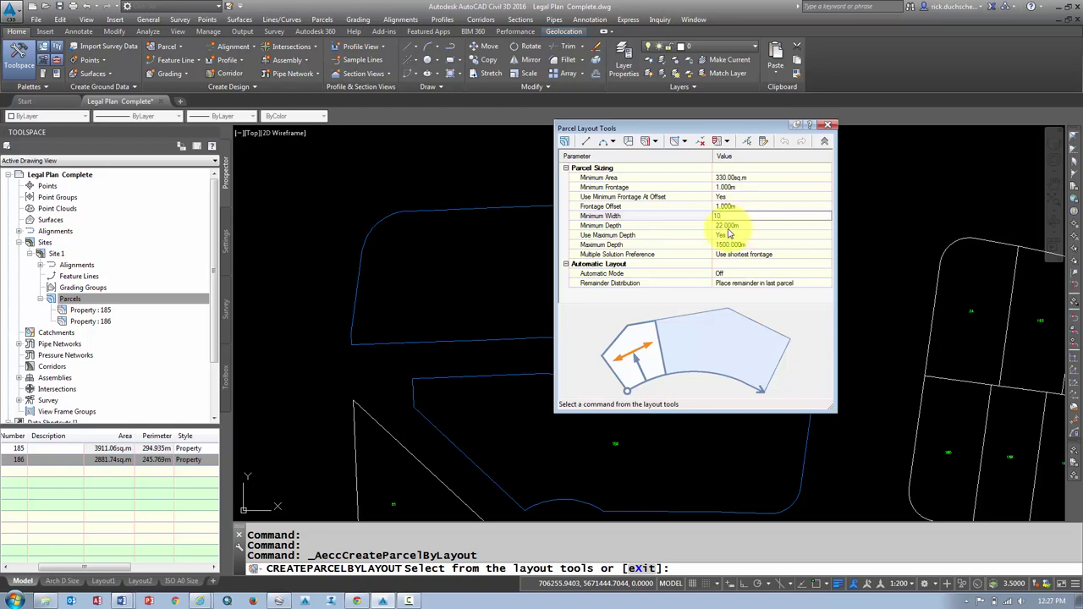
pyautogui.write('2')
pyautogui.press('Tab')
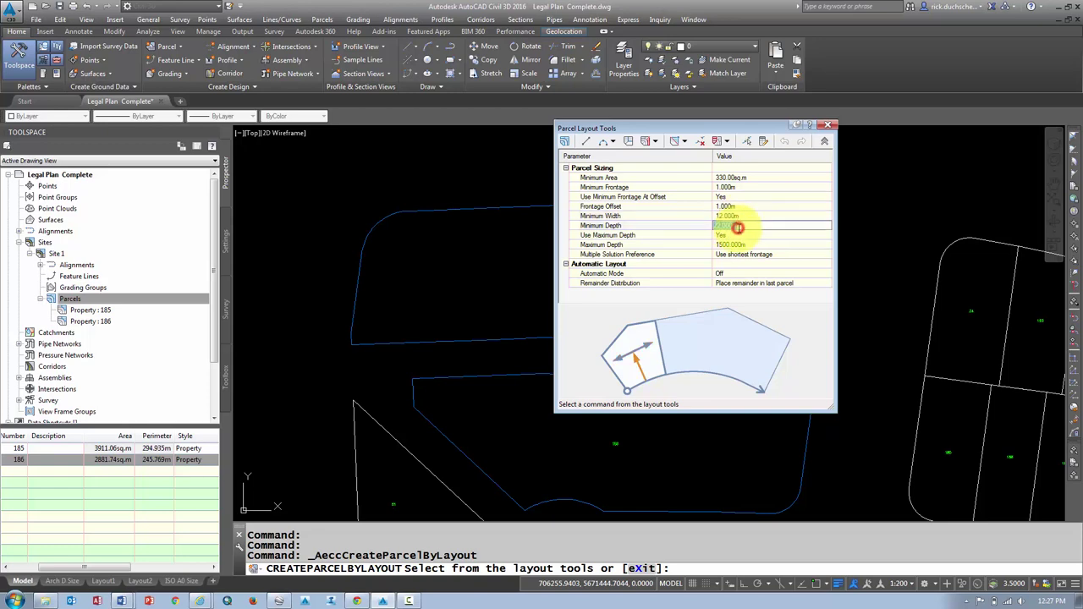
pyautogui.click(731, 275)
pyautogui.click(731, 275)
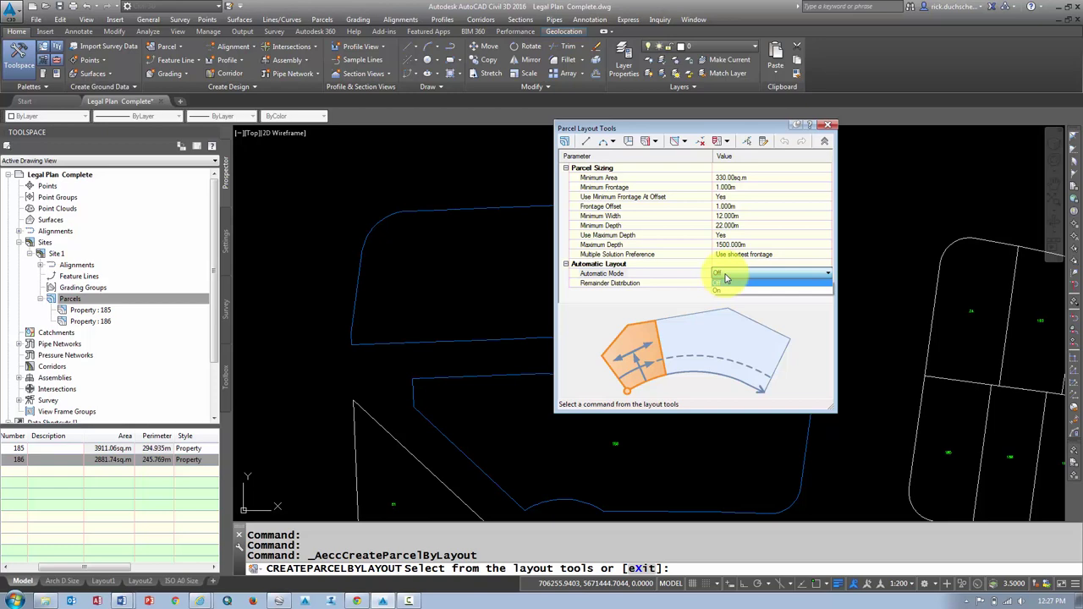
pyautogui.click(688, 274)
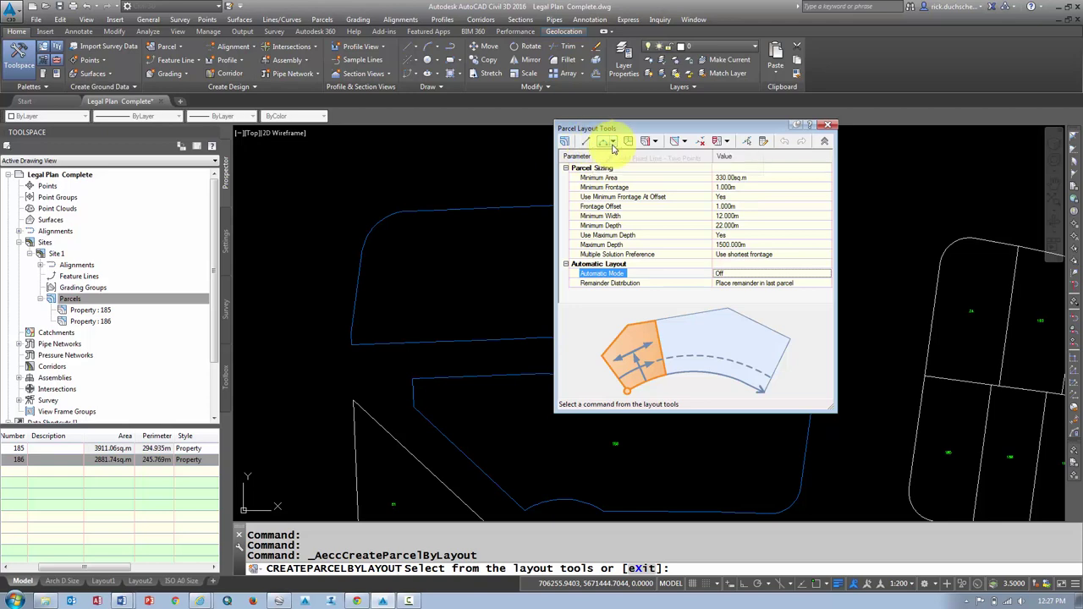
# Choose Slide Line - Create and accept Site 1 with the Property parcel style
pyautogui.click(655, 141)
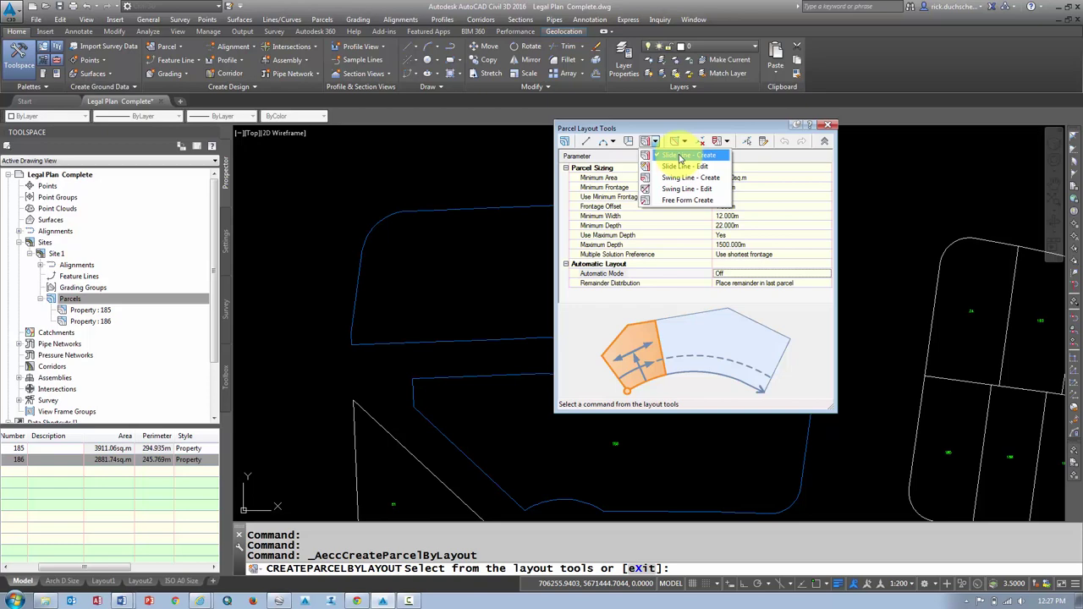
pyautogui.click(823, 141)
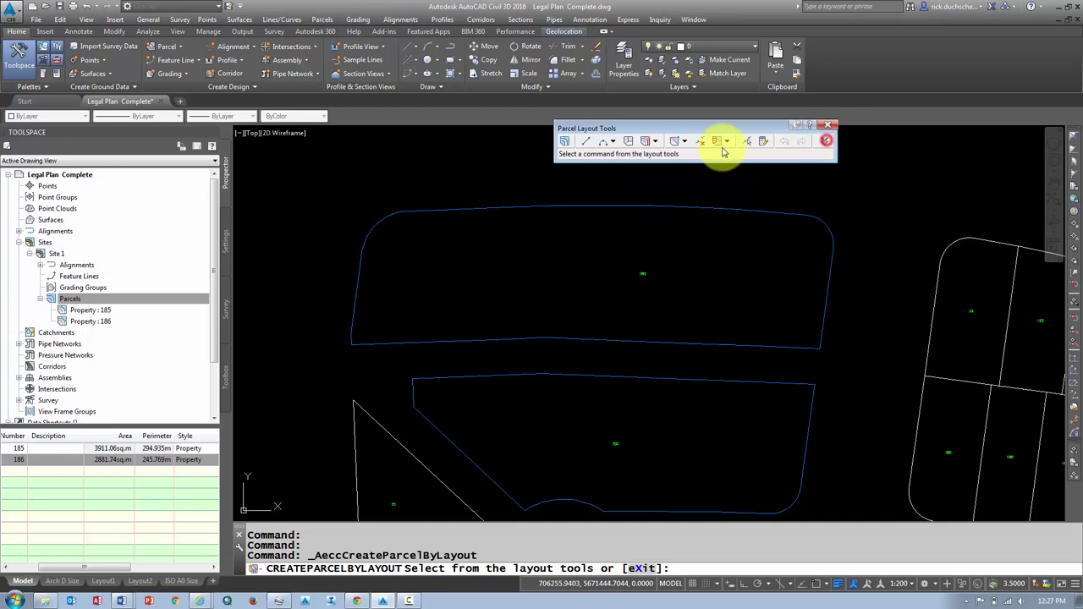
pyautogui.click(655, 141)
pyautogui.click(681, 154)
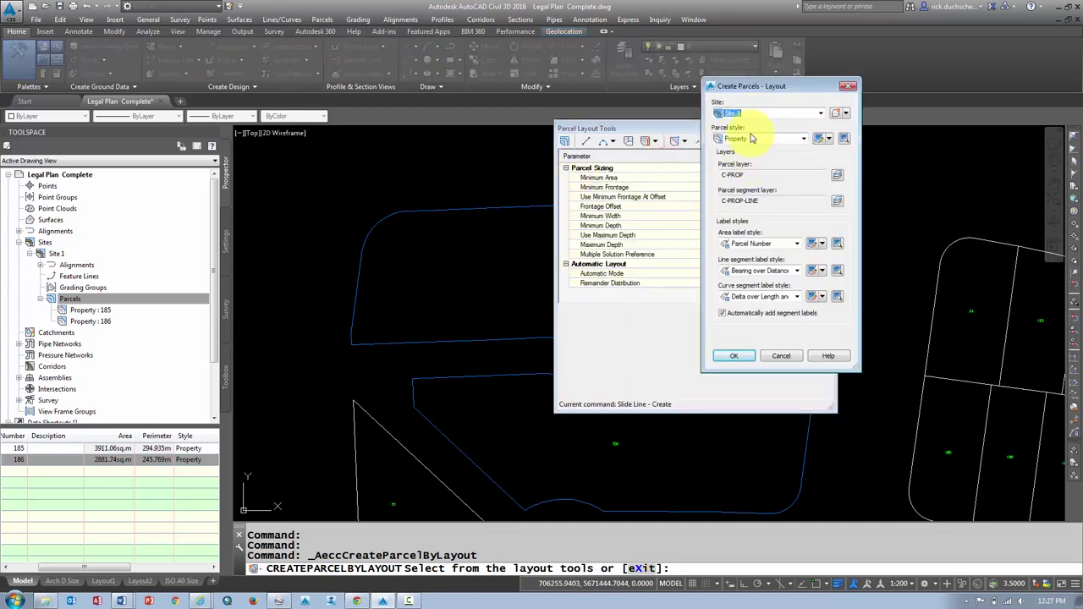
pyautogui.click(735, 358)
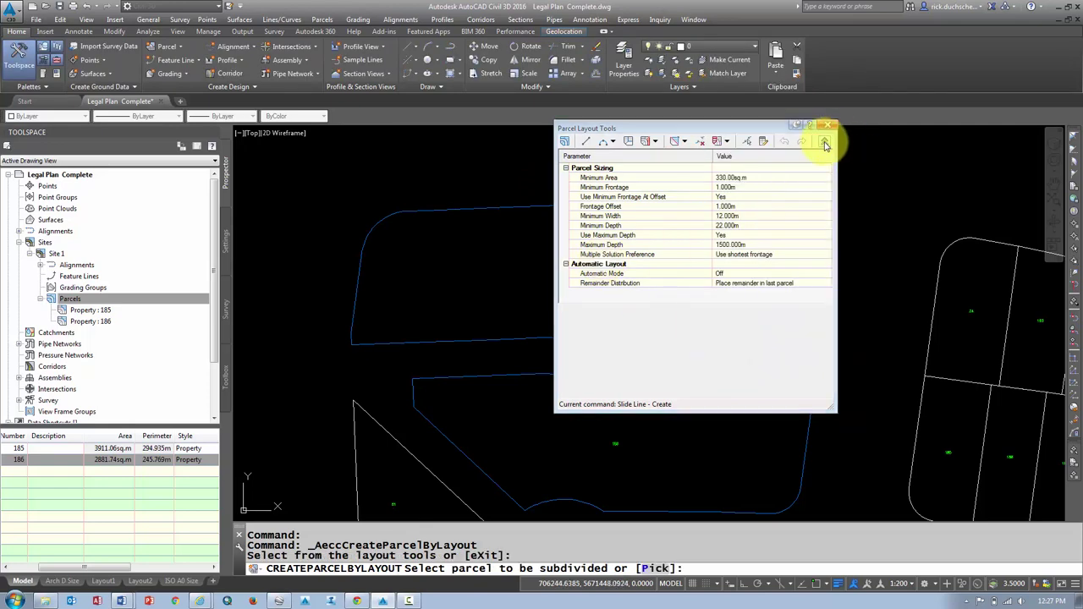
# Pick the upper parcel and snap its frontage from the upper-left to the upper-right corner
pyautogui.click(823, 140)
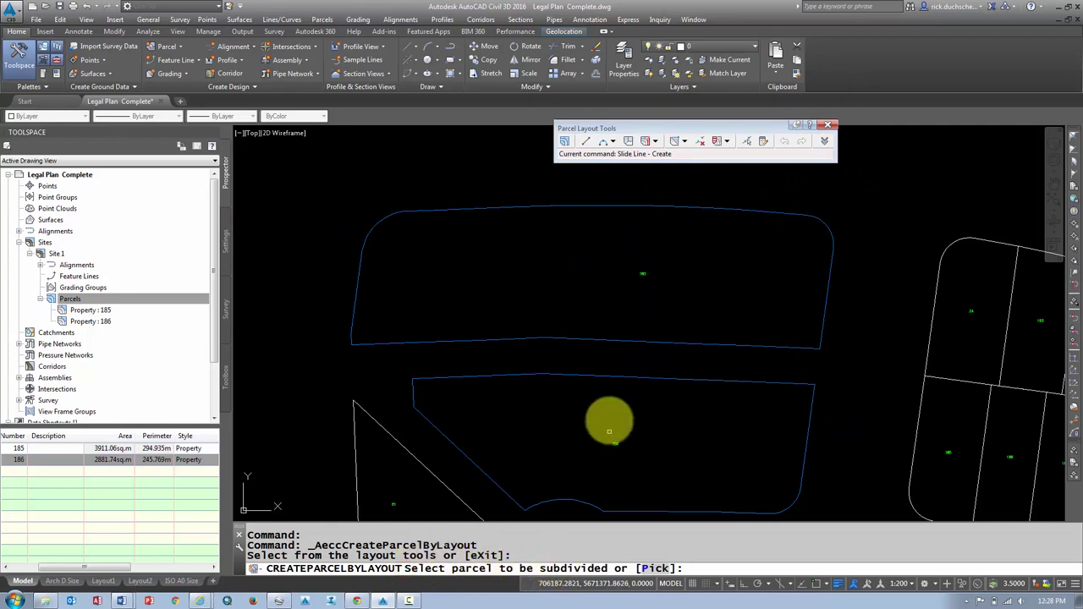
pyautogui.click(643, 273)
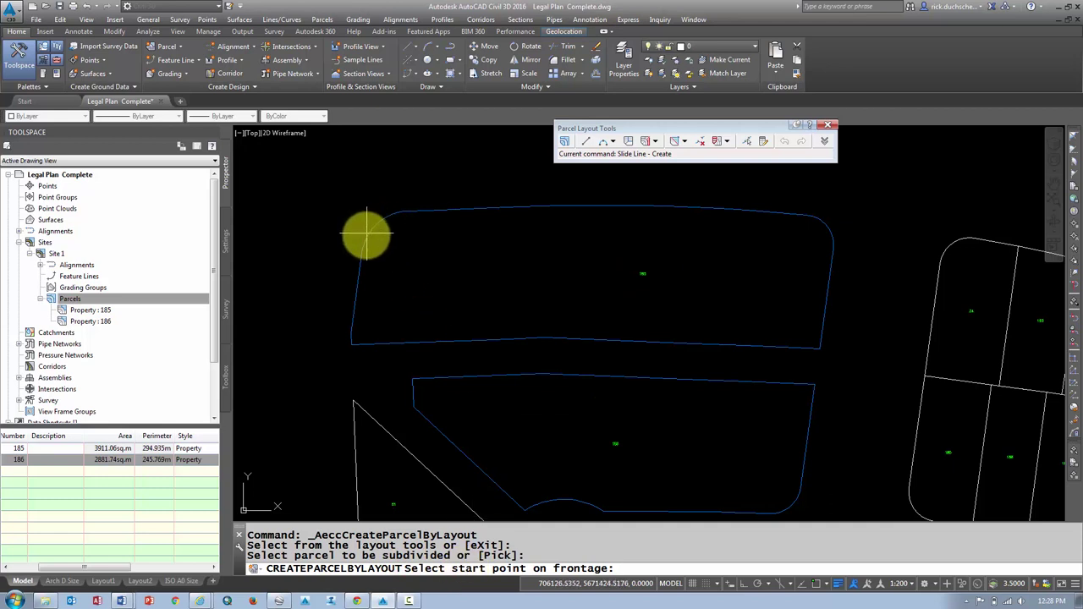
pyautogui.click(394, 125)
pyautogui.press('F3')
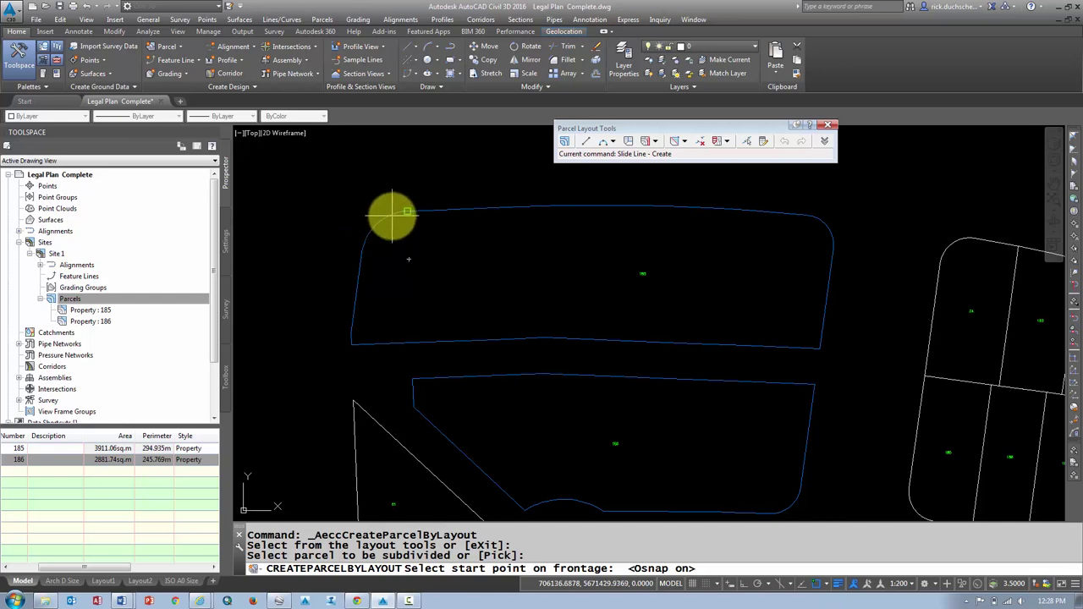
pyautogui.click(362, 251)
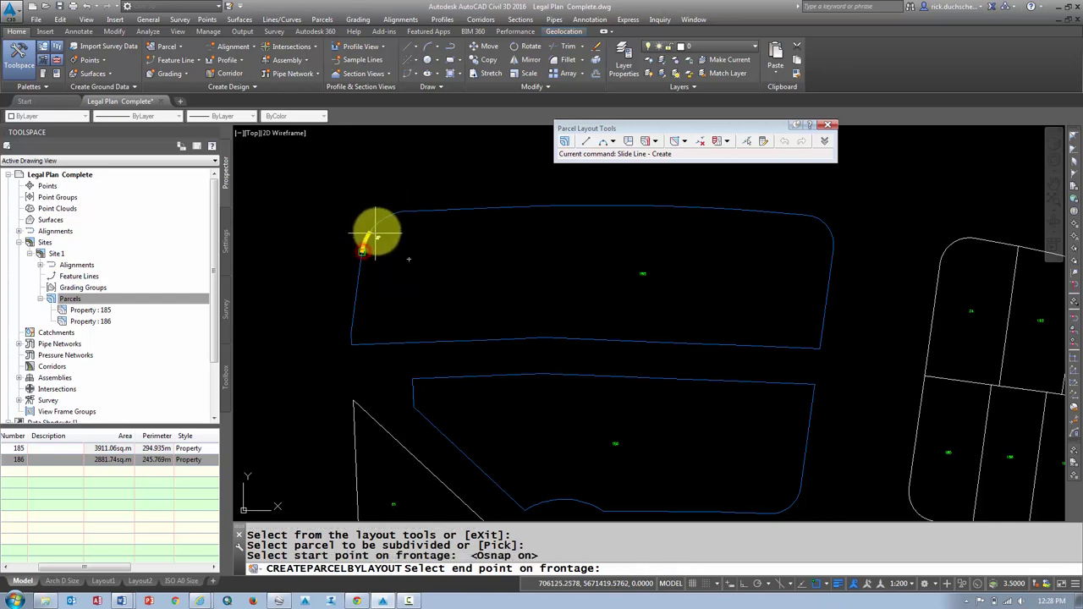
pyautogui.click(833, 248)
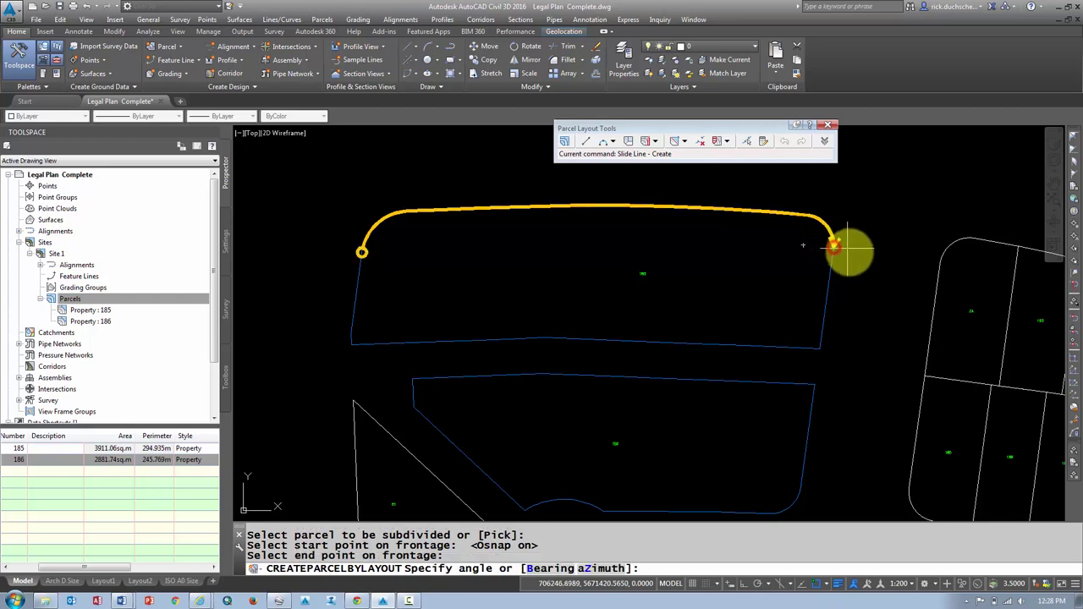
# Set the lot line angle and accept each proposed lot along the upper block
pyautogui.click(398, 245)
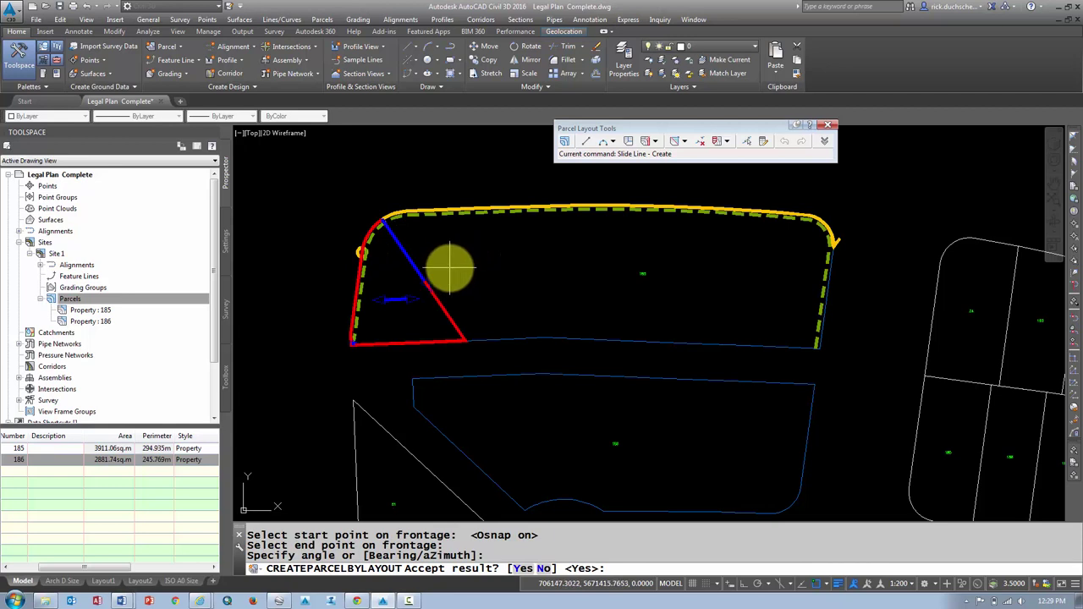
pyautogui.press('Return')
pyautogui.press('Return')
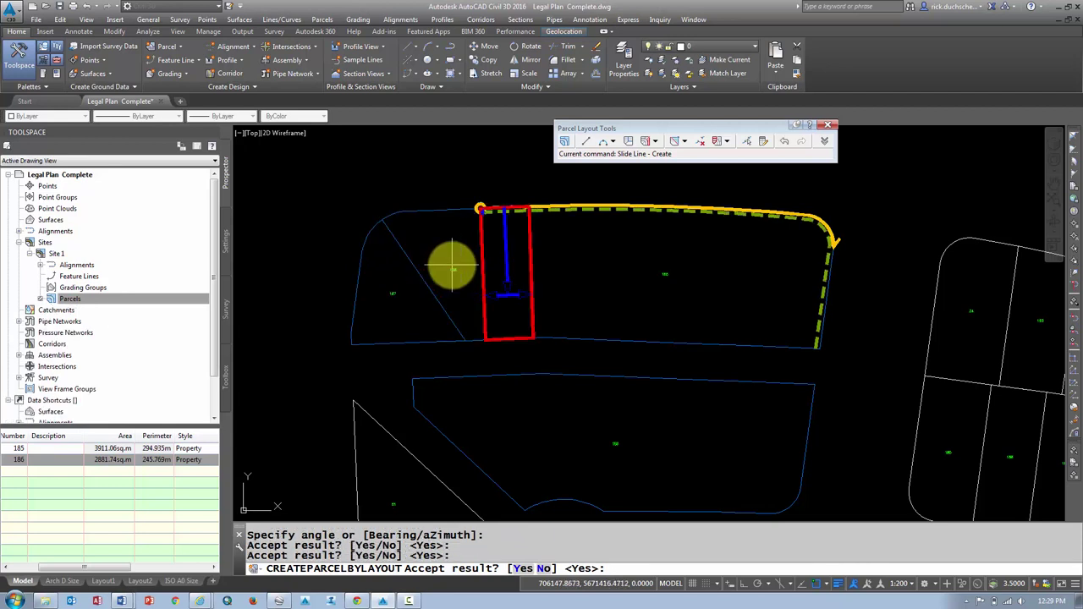
pyautogui.rightClick(452, 266)
pyautogui.rightClick(454, 266)
pyautogui.rightClick(454, 265)
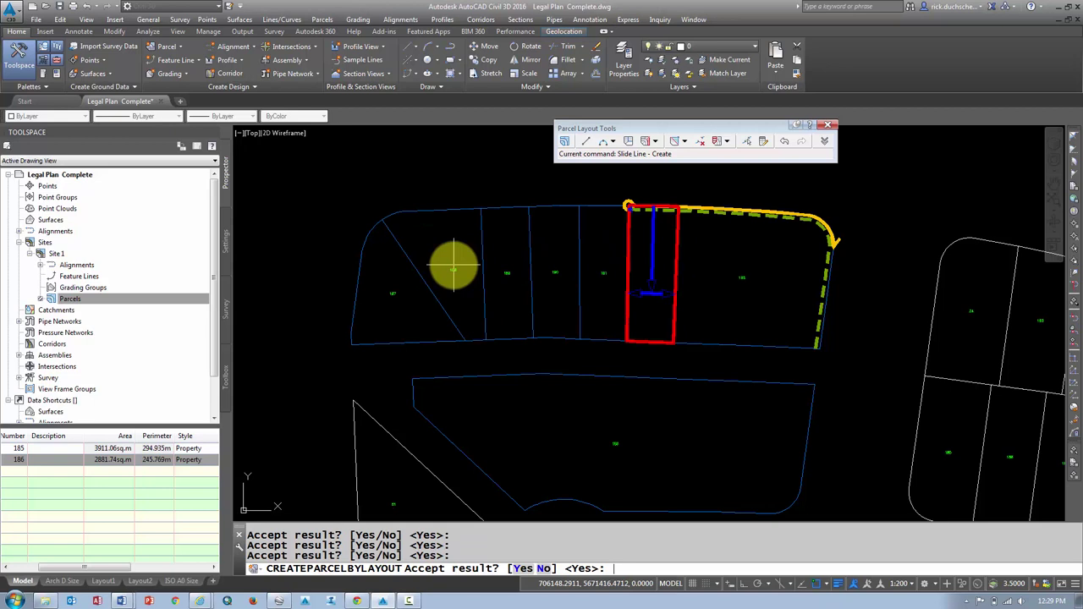
pyautogui.rightClick(454, 267)
pyautogui.rightClick(454, 266)
pyautogui.rightClick(455, 265)
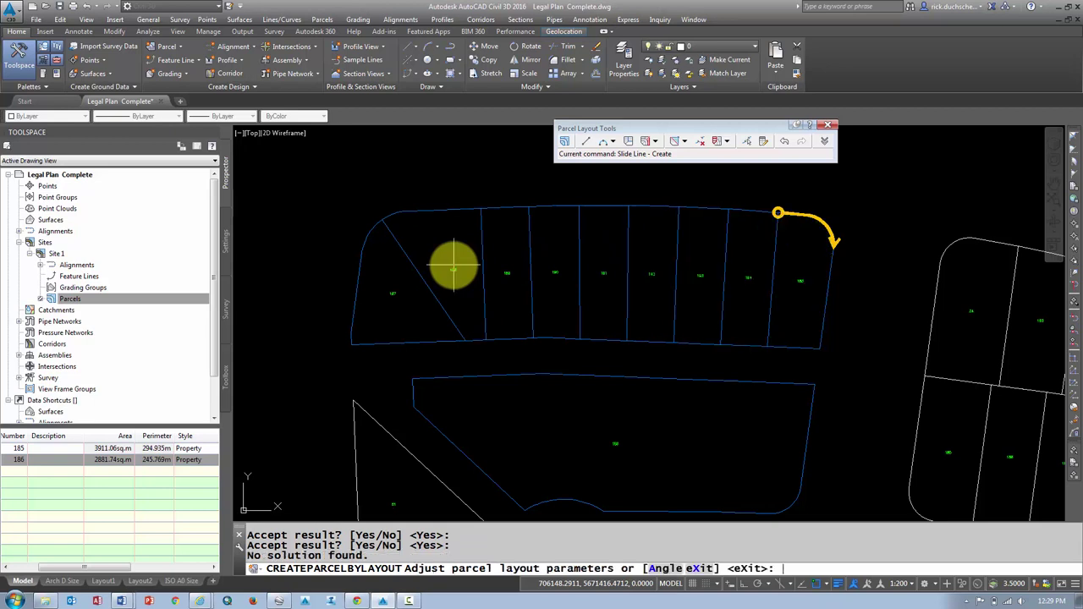
# Exit the slide-line prompts and cancel the parcel layout command
pyautogui.rightClick(719, 230)
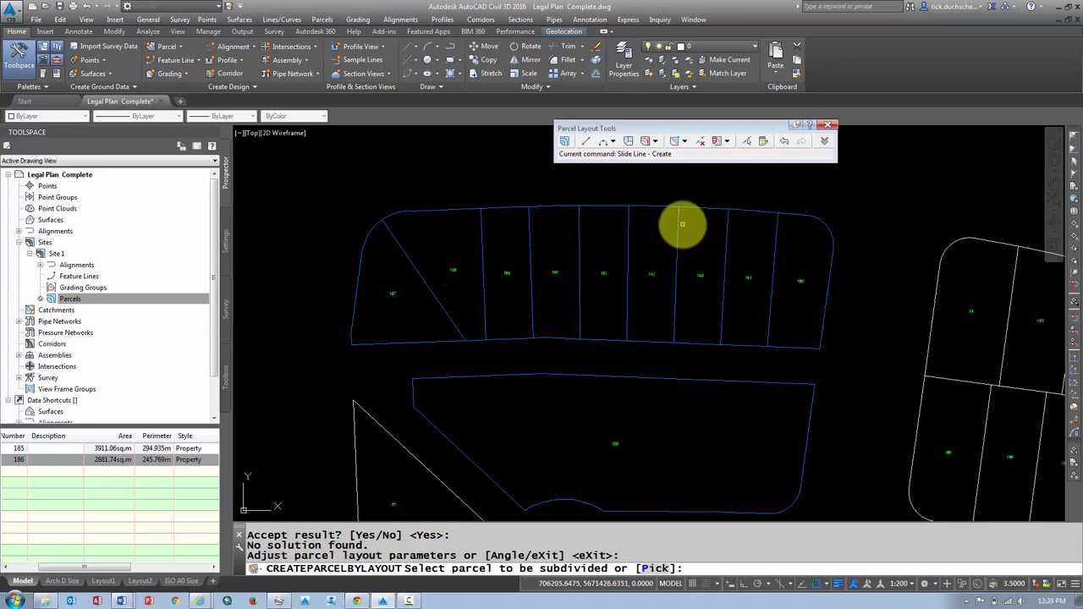
pyautogui.rightClick(682, 225)
pyautogui.press('Escape')
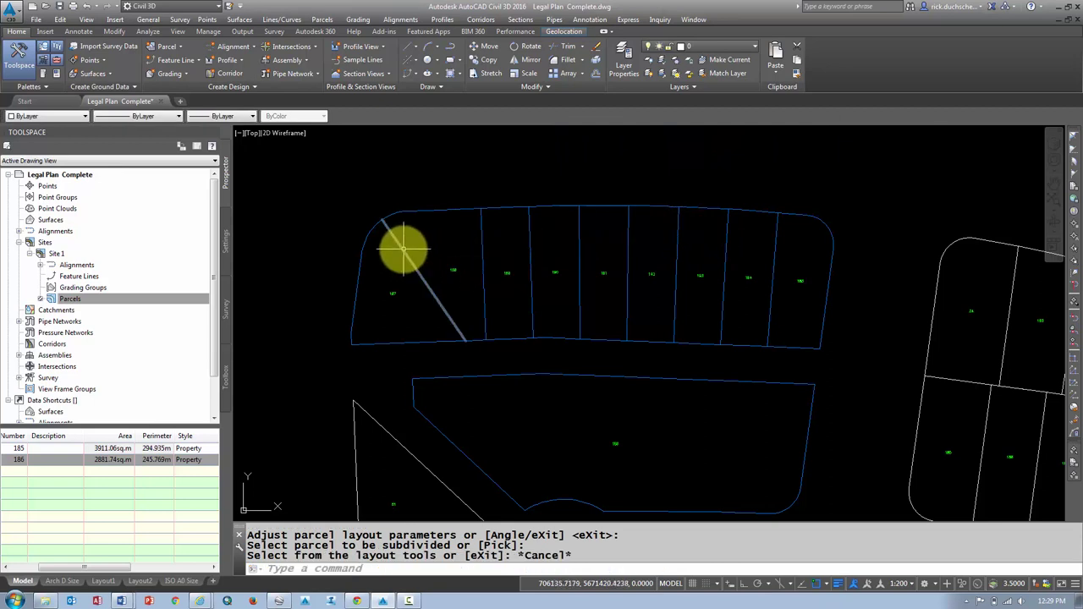
pyautogui.press('Escape')
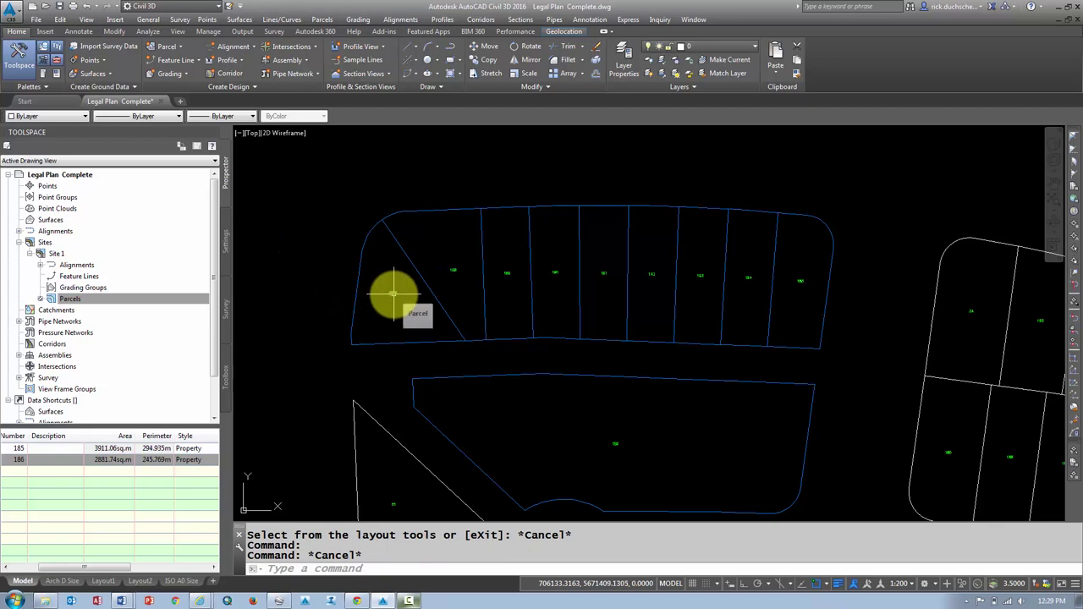
# Stretch the slanted lot line beside parcel 187 to the top boundary just past the curve
pyautogui.click(392, 239)
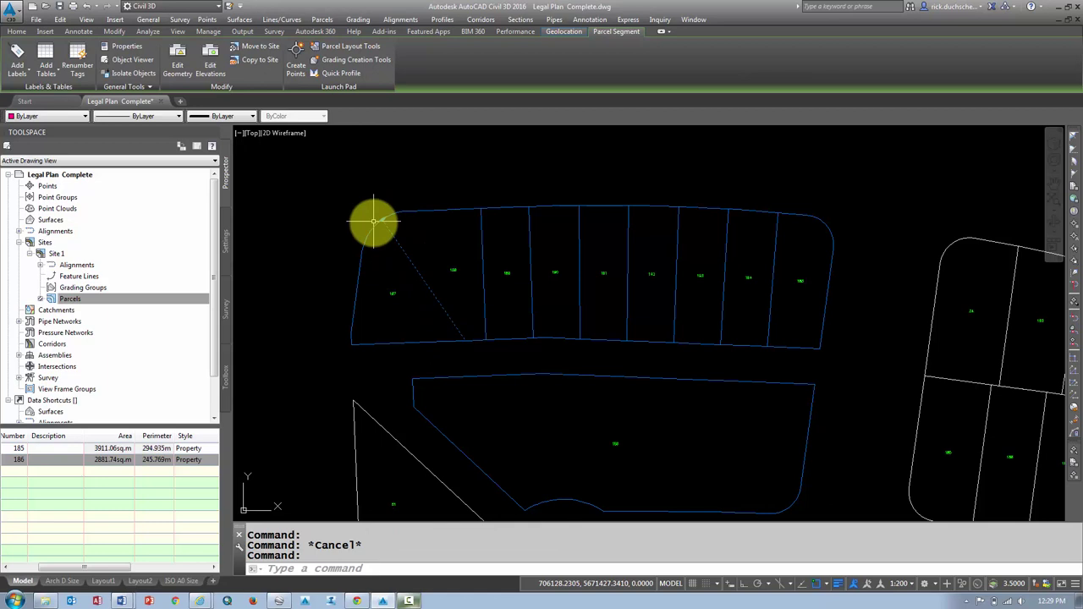
pyautogui.scroll(5, 387, 218)
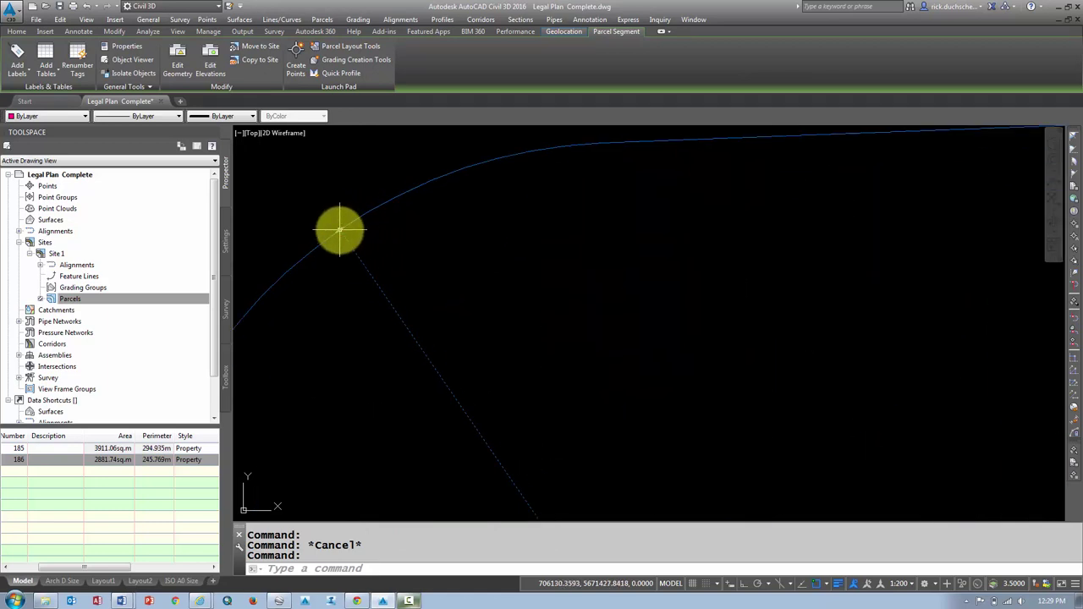
pyautogui.click(339, 229)
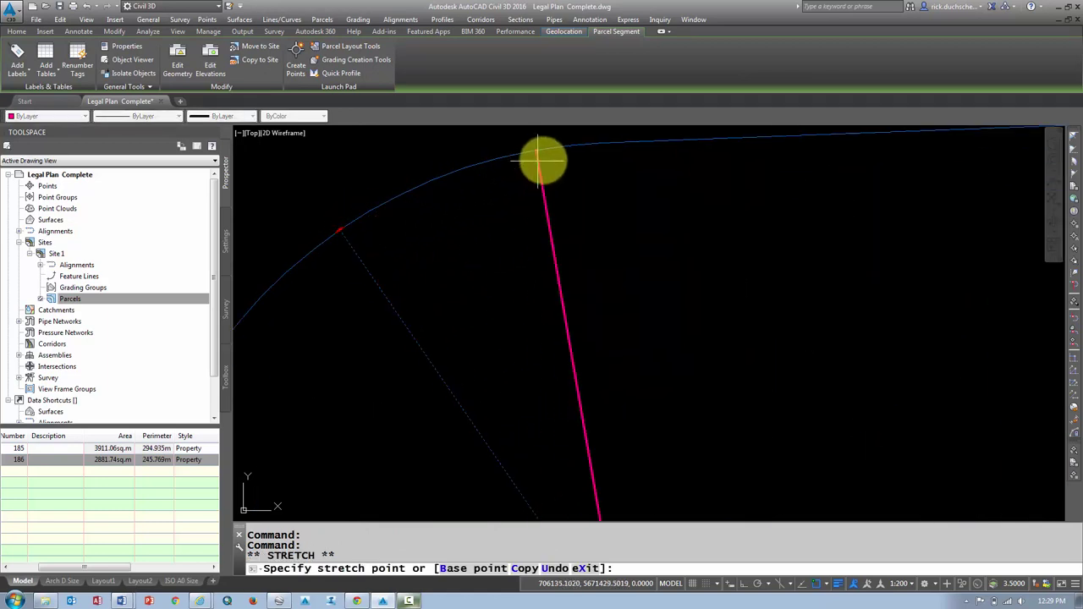
pyautogui.click(595, 147)
pyautogui.scroll(-5, 601, 195)
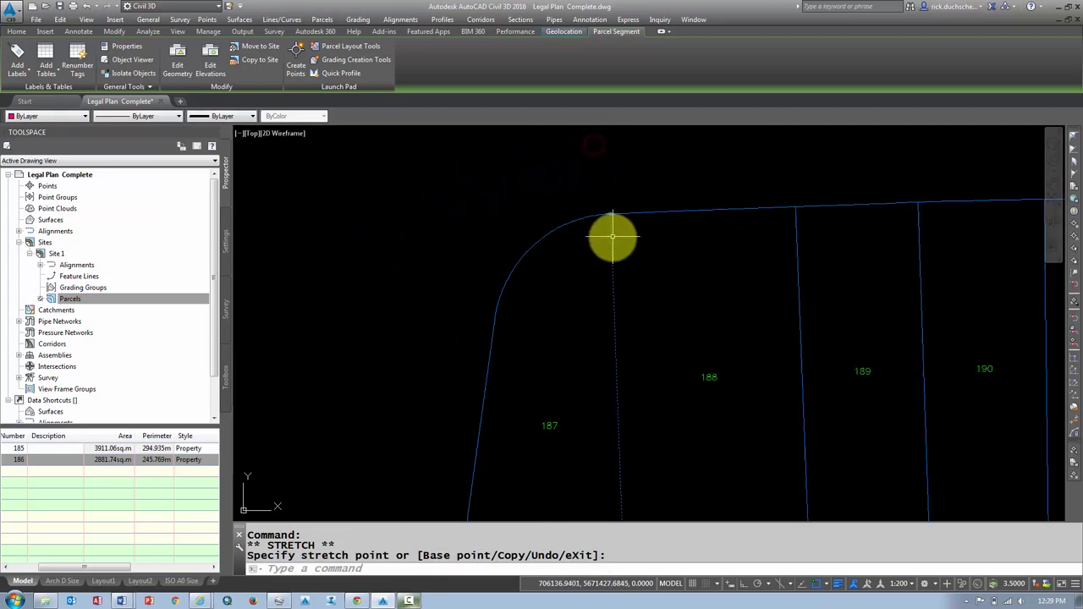
pyautogui.moveTo(631, 317); pyautogui.dragTo(493, 341, button='middle')
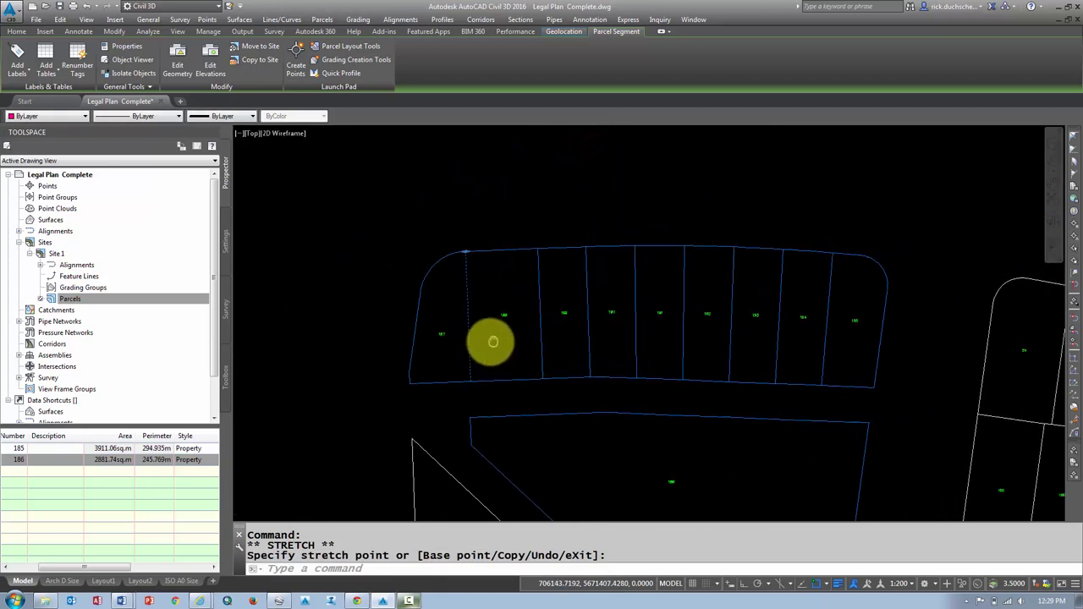
# Try stretching the lot line beside parcel 188, cancel, then select parcel 188
pyautogui.click(535, 268)
pyautogui.click(536, 264)
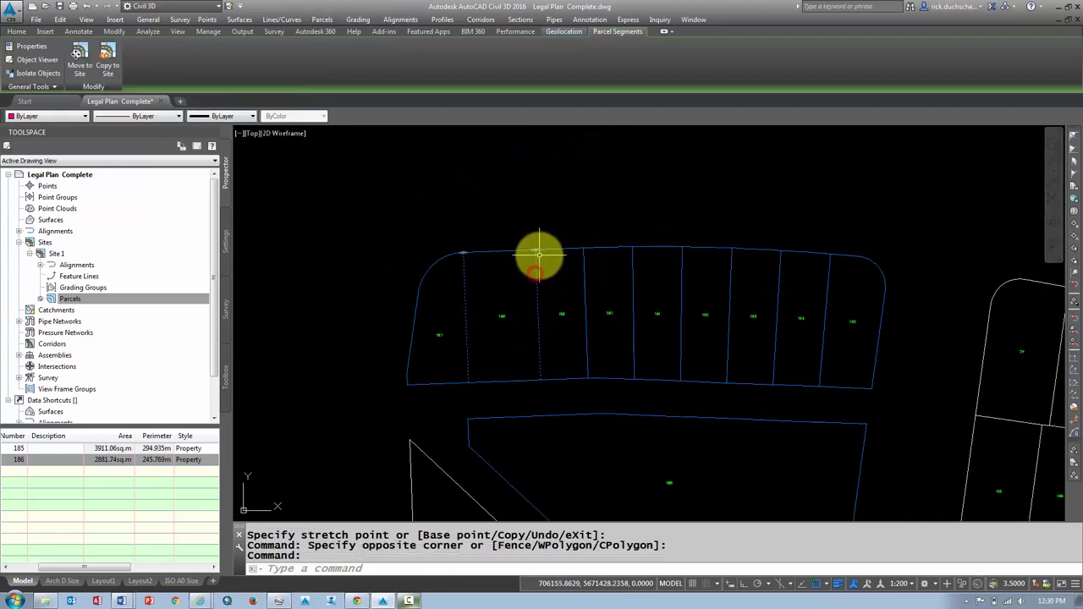
pyautogui.click(536, 250)
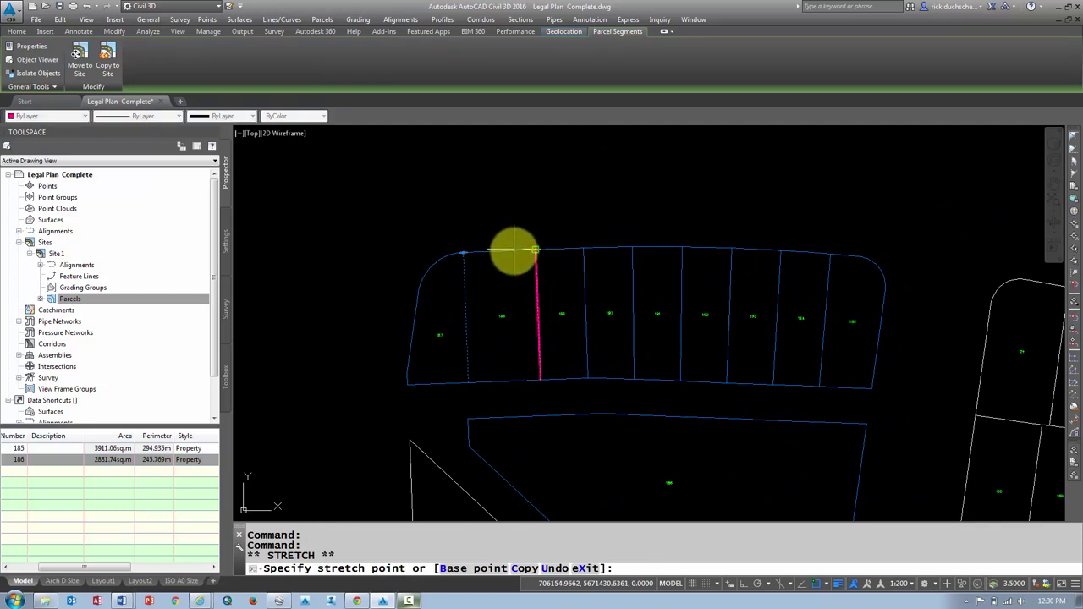
pyautogui.press('F3')
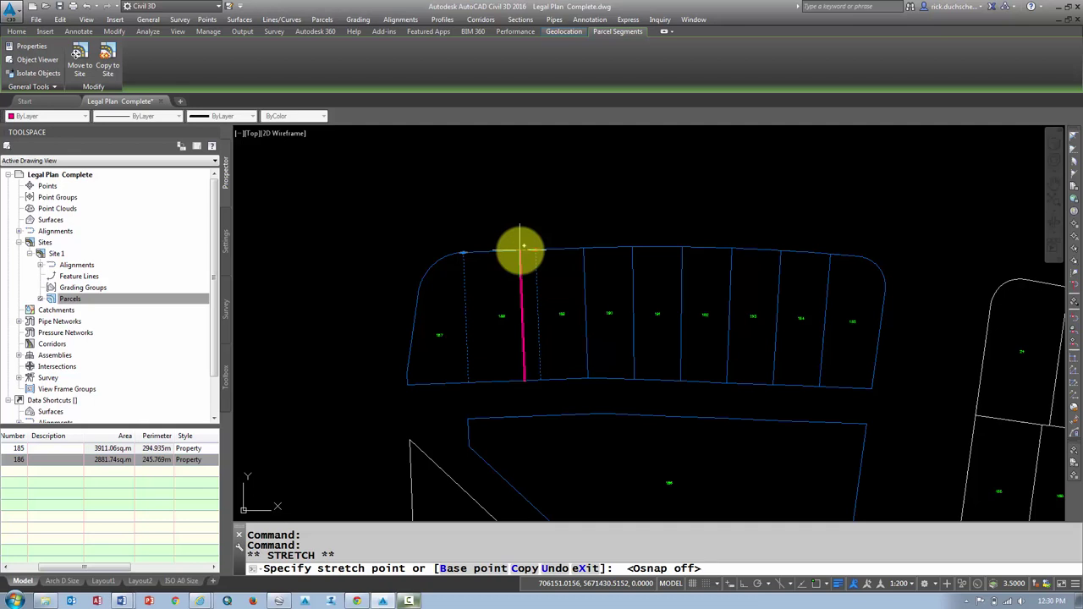
pyautogui.press('Escape')
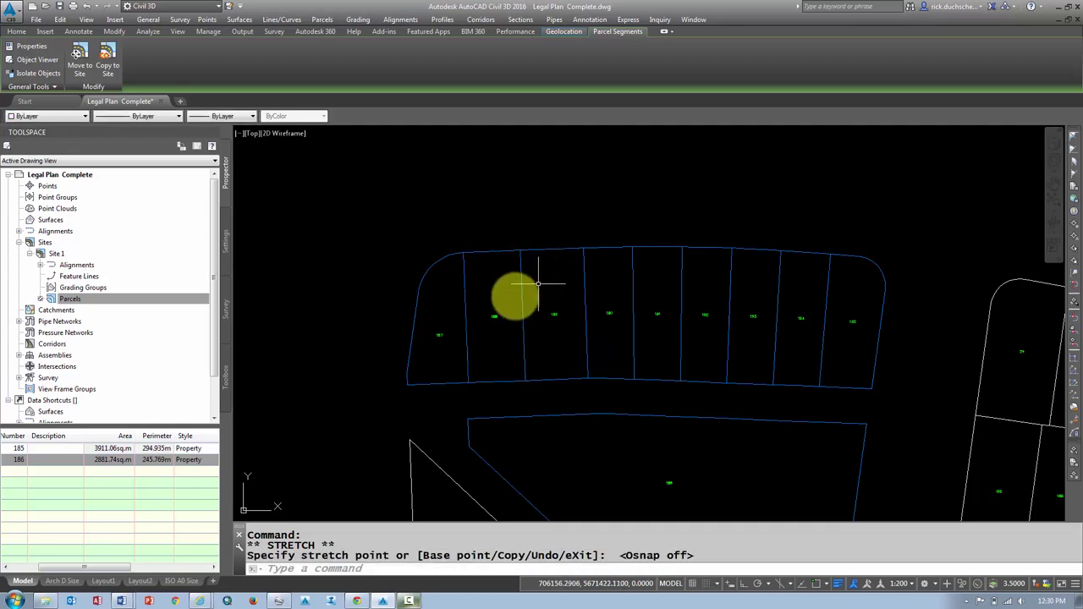
pyautogui.press('Escape')
pyautogui.click(492, 315)
# Review parcel 188's properties: 477.72 sq.m area, 94.953 m perimeter, and boundary analysis
pyautogui.rightClick(491, 285)
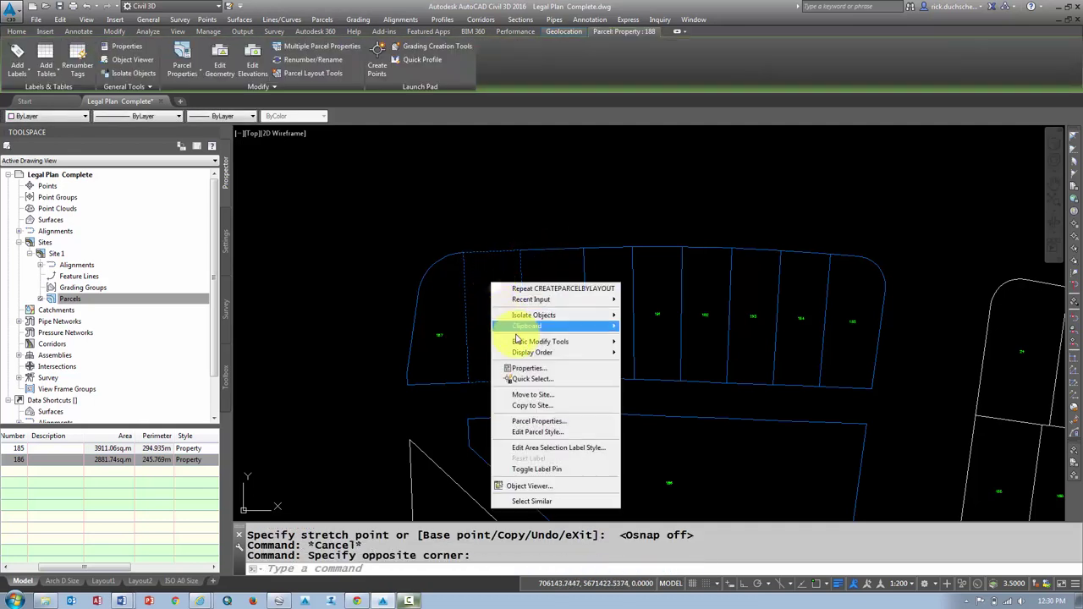
pyautogui.click(526, 421)
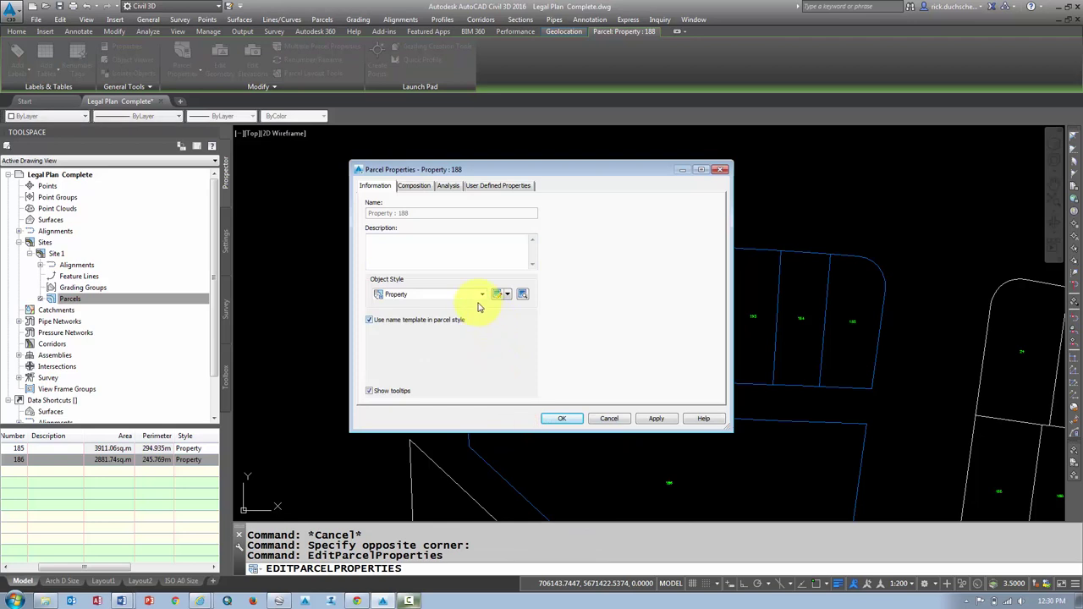
pyautogui.click(416, 187)
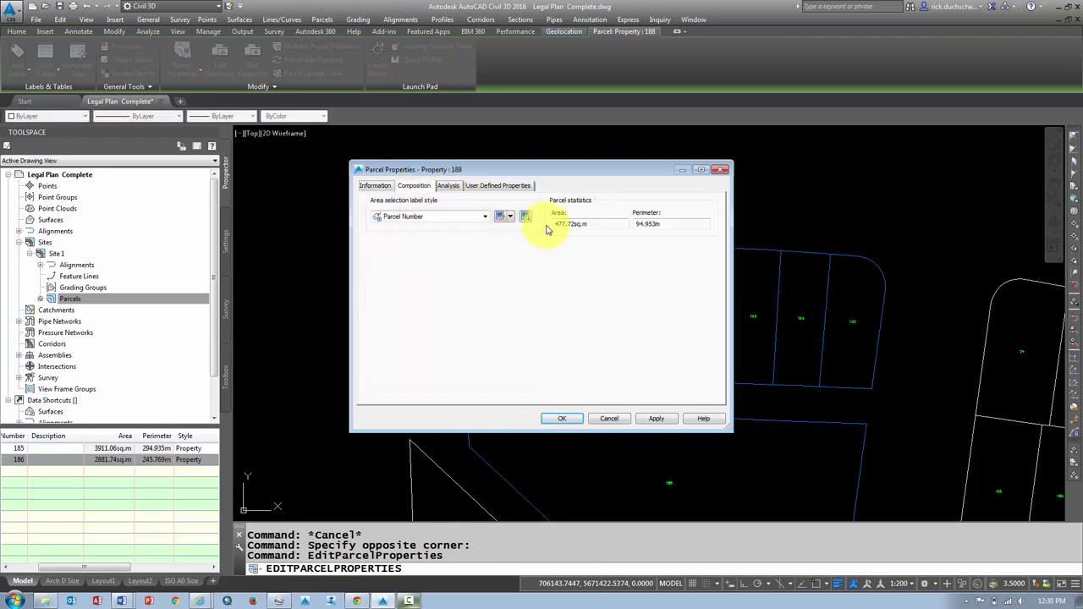
pyautogui.click(449, 188)
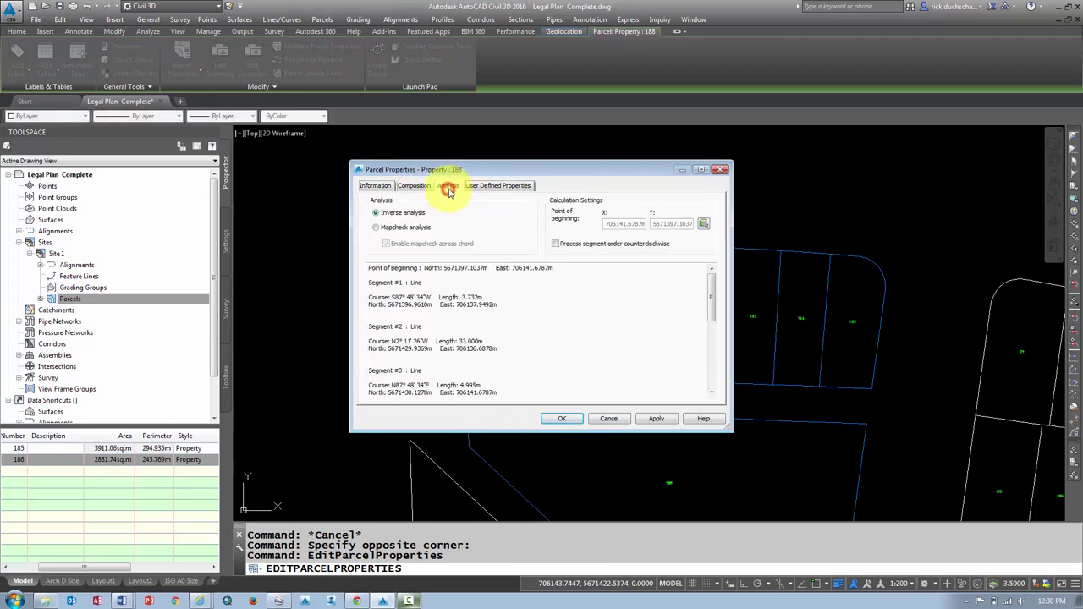
pyautogui.moveTo(707, 299)
pyautogui.mouseDown()
pyautogui.moveTo(703, 363)
pyautogui.moveTo(708, 285)
pyautogui.mouseUp()
pyautogui.click(562, 418)
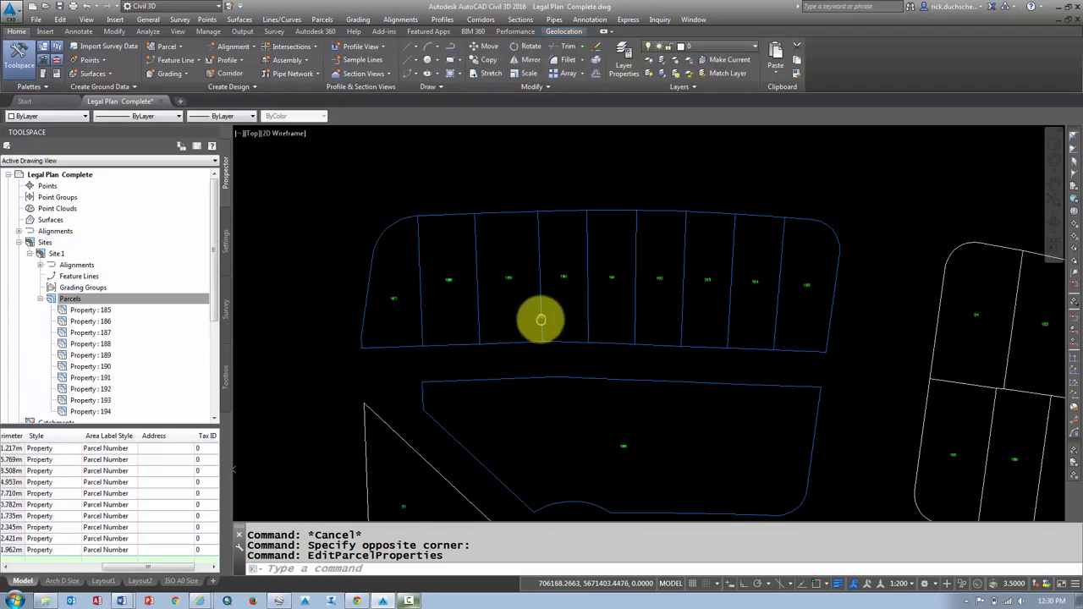
# List Site 1's parcels in the Prospector table and select all ten, 185–194
pyautogui.click(210, 298)
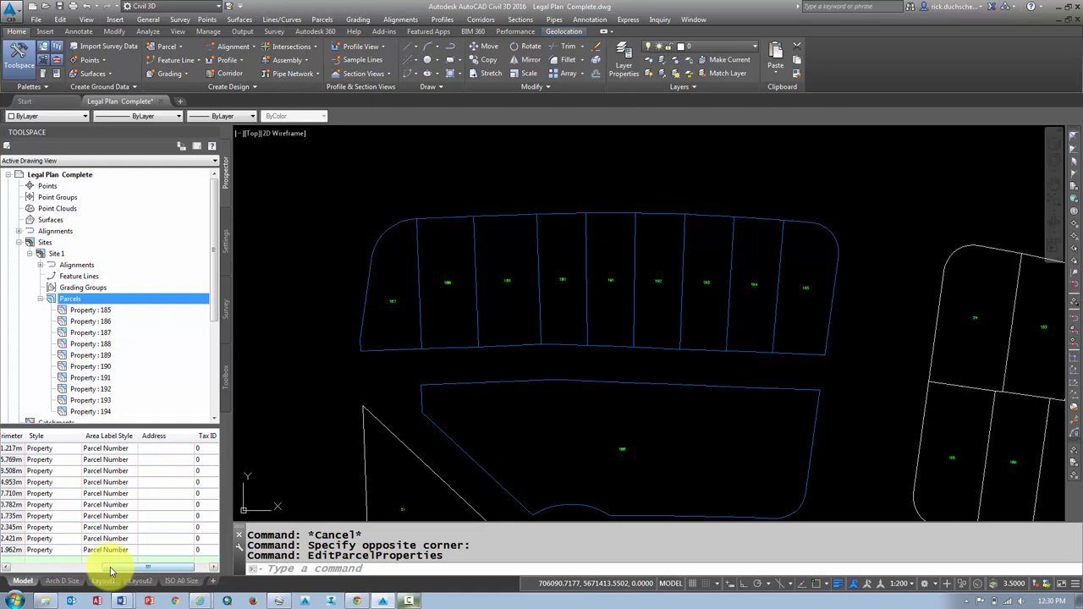
pyautogui.moveTo(109, 567); pyautogui.dragTo(89, 452)
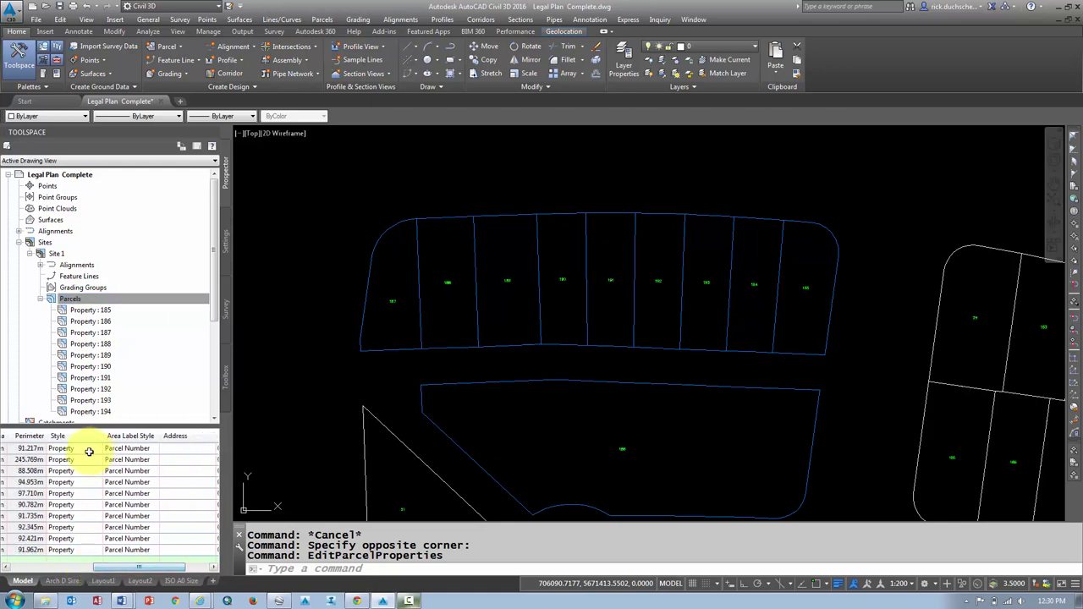
pyautogui.click(77, 449)
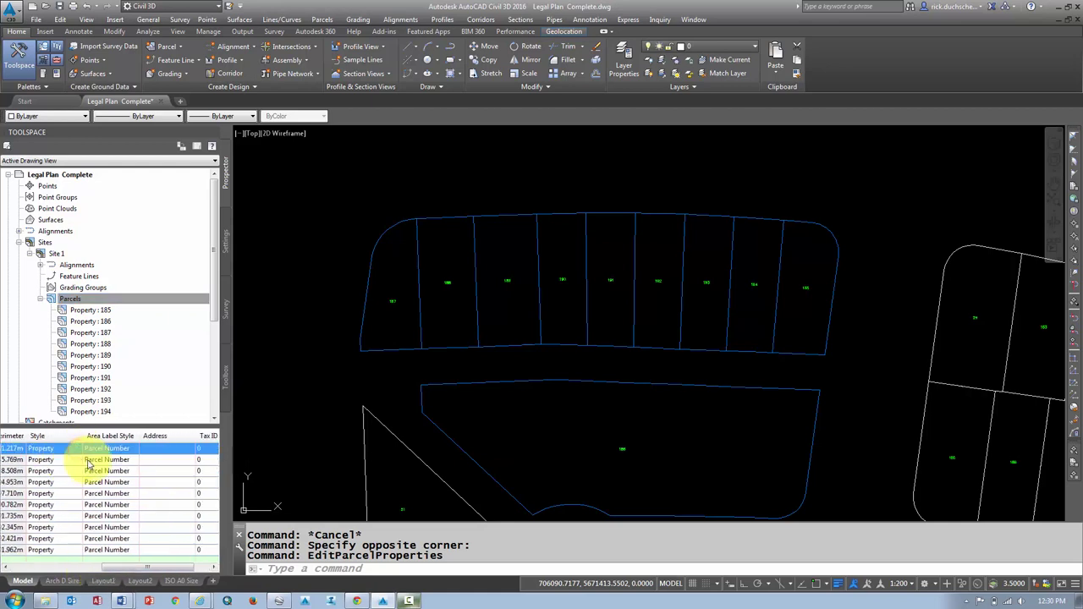
pyautogui.keyDown('shift'); pyautogui.click(46, 550); pyautogui.keyUp('shift')
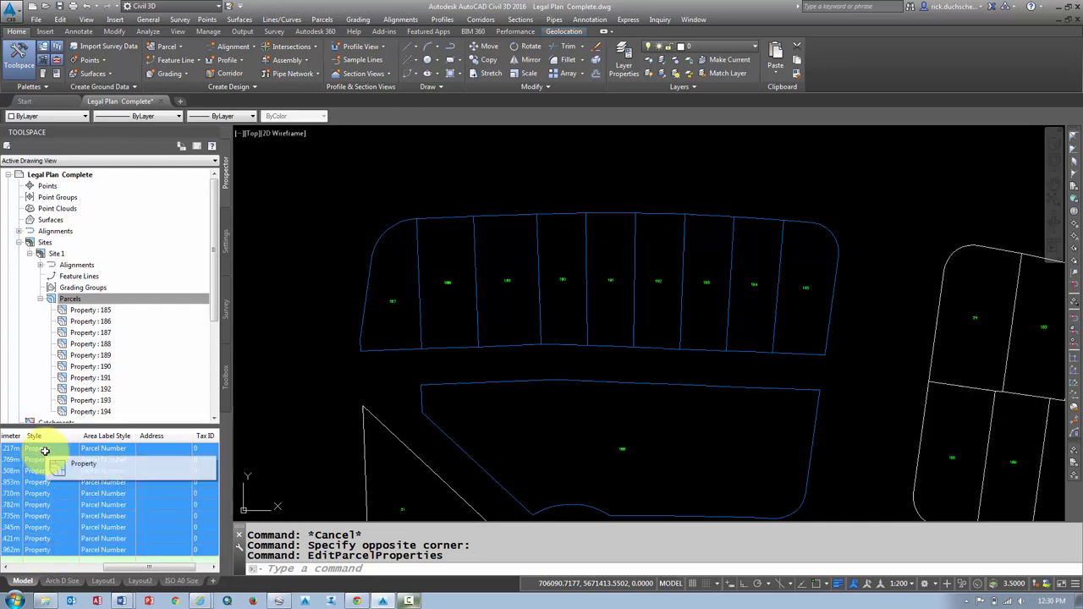
# Assign the Single-Family style to the ten selected parcels
pyautogui.click(44, 450)
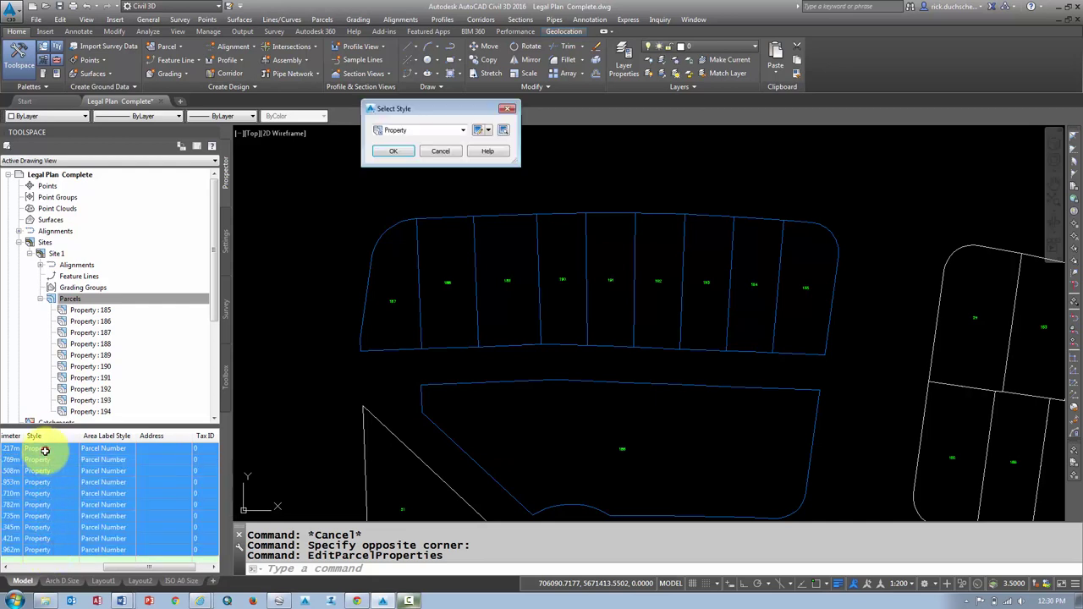
pyautogui.click(462, 131)
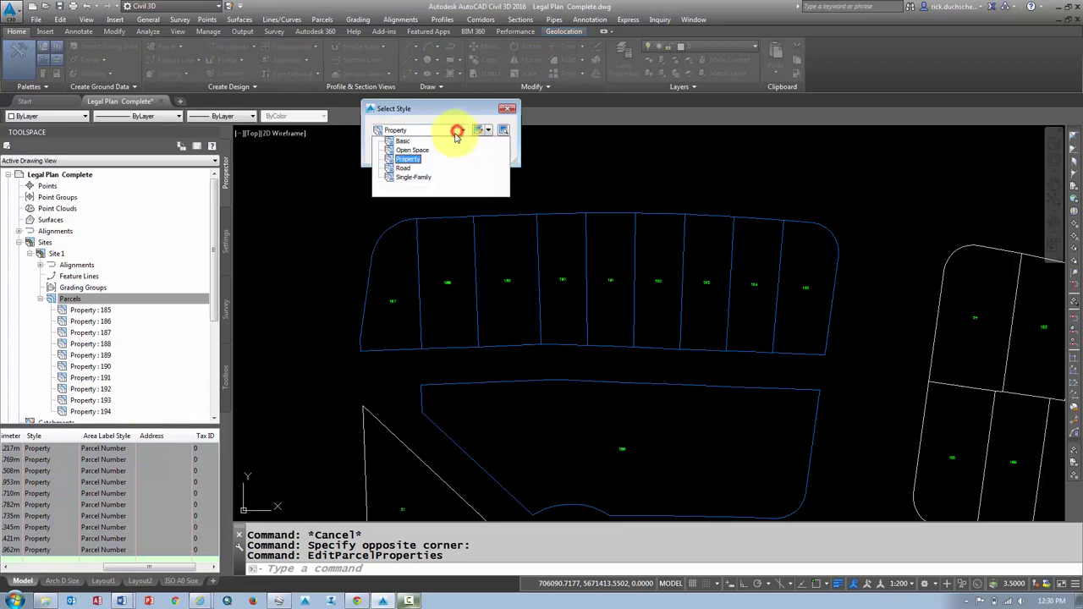
pyautogui.click(411, 176)
pyautogui.click(401, 150)
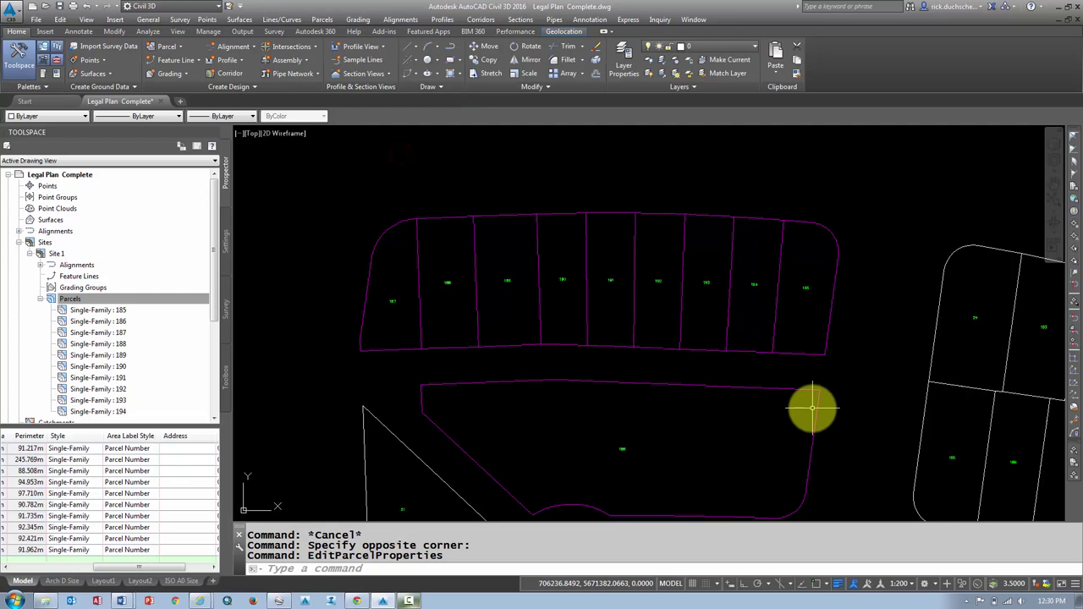
pyautogui.moveTo(720, 449); pyautogui.dragTo(677, 423, button='middle')
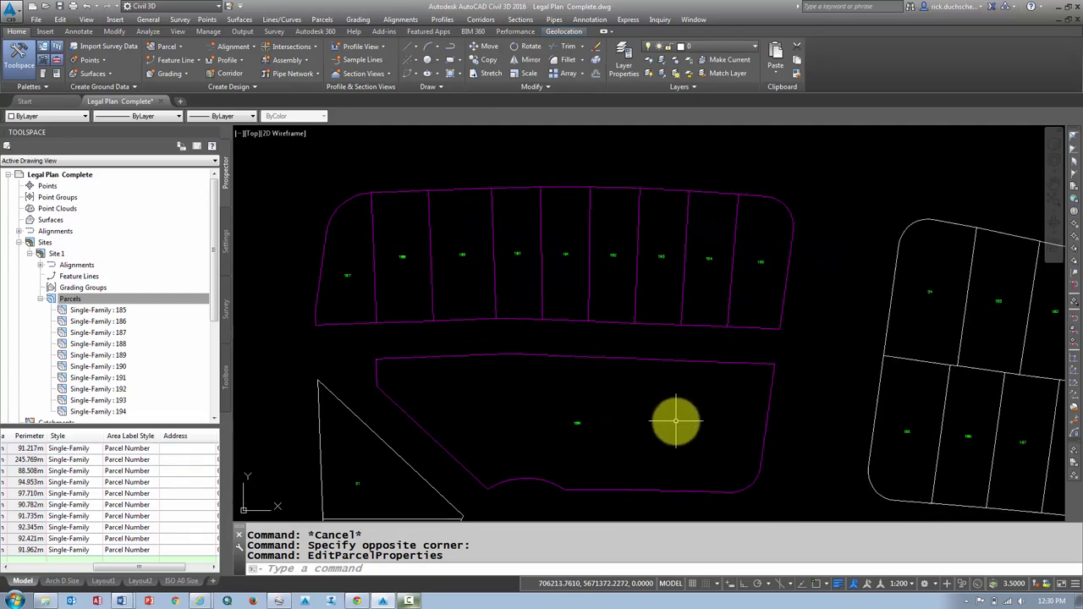